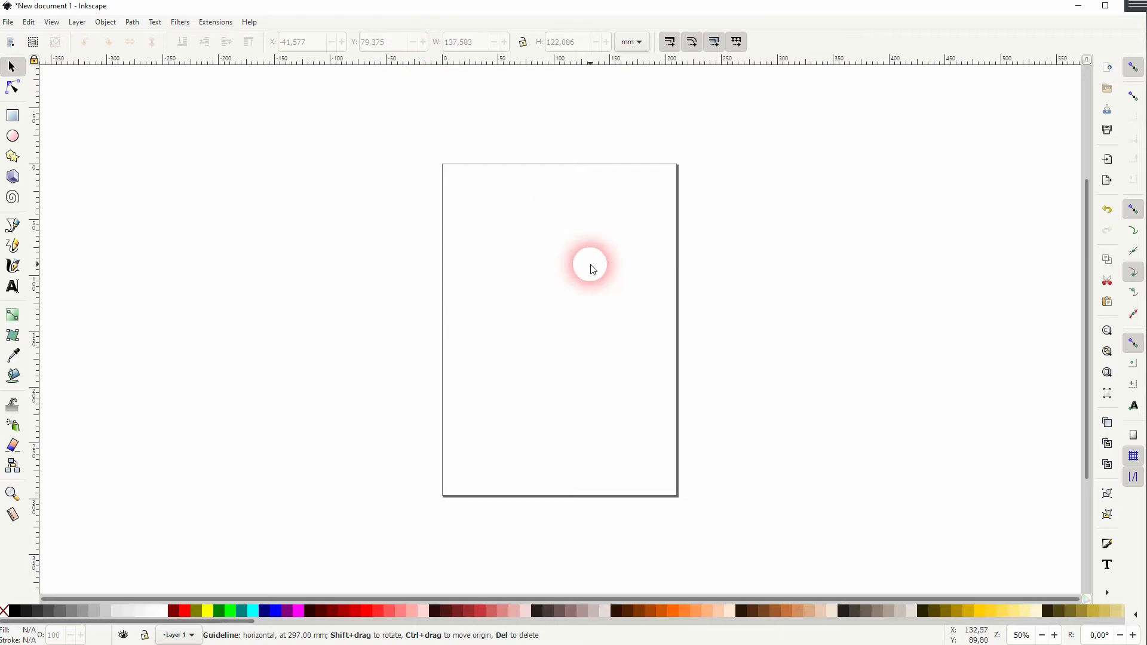
scroll(592, 269, up, 2)
scroll(593, 269, up, 2)
scroll(592, 270, down, 2)
scroll(592, 269, down, 2)
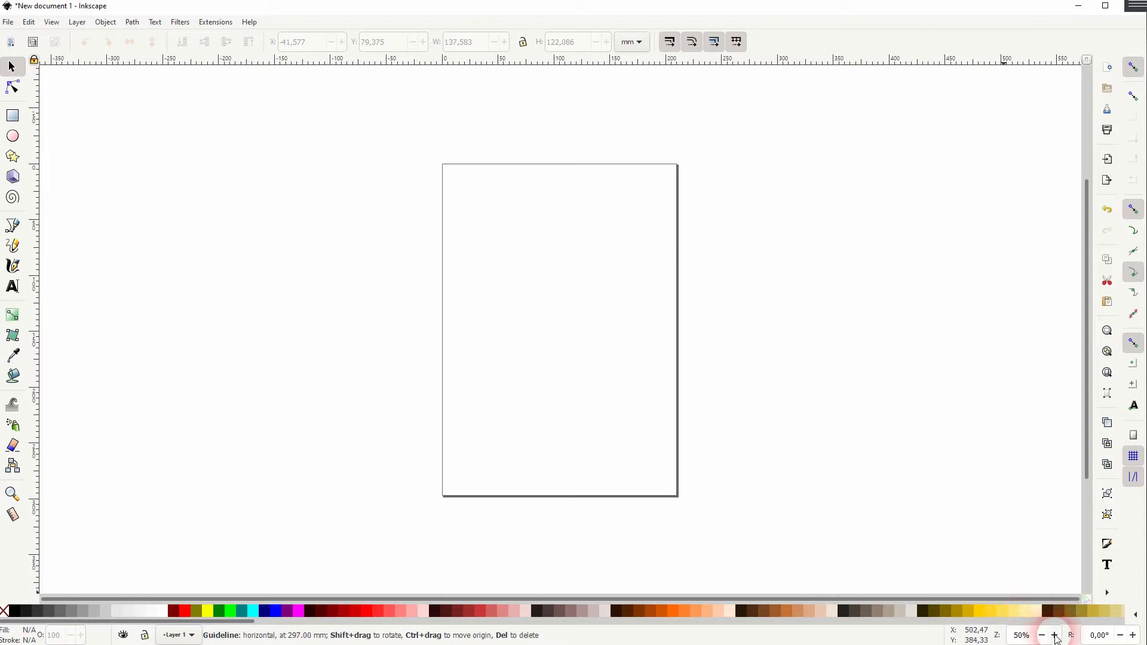
- Zoom in on the blank A4 page from 50% to about 62% using the status-bar control
click(1055, 636)
click(1056, 636)
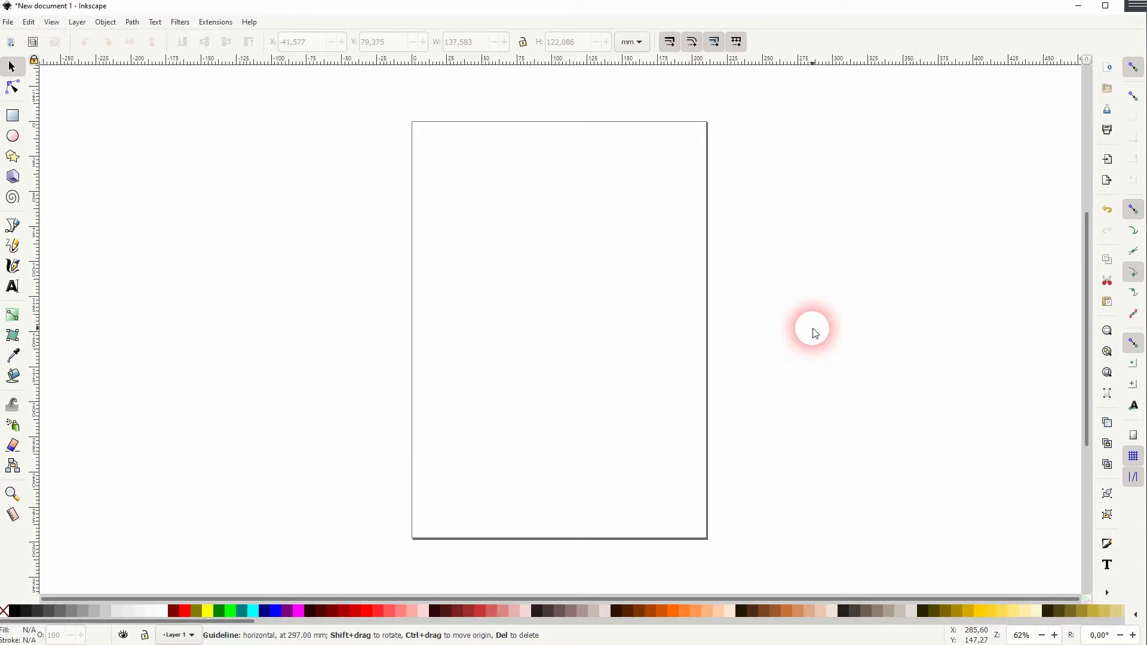
- Bring up Document Properties and set the page's display units to px
click(8, 22)
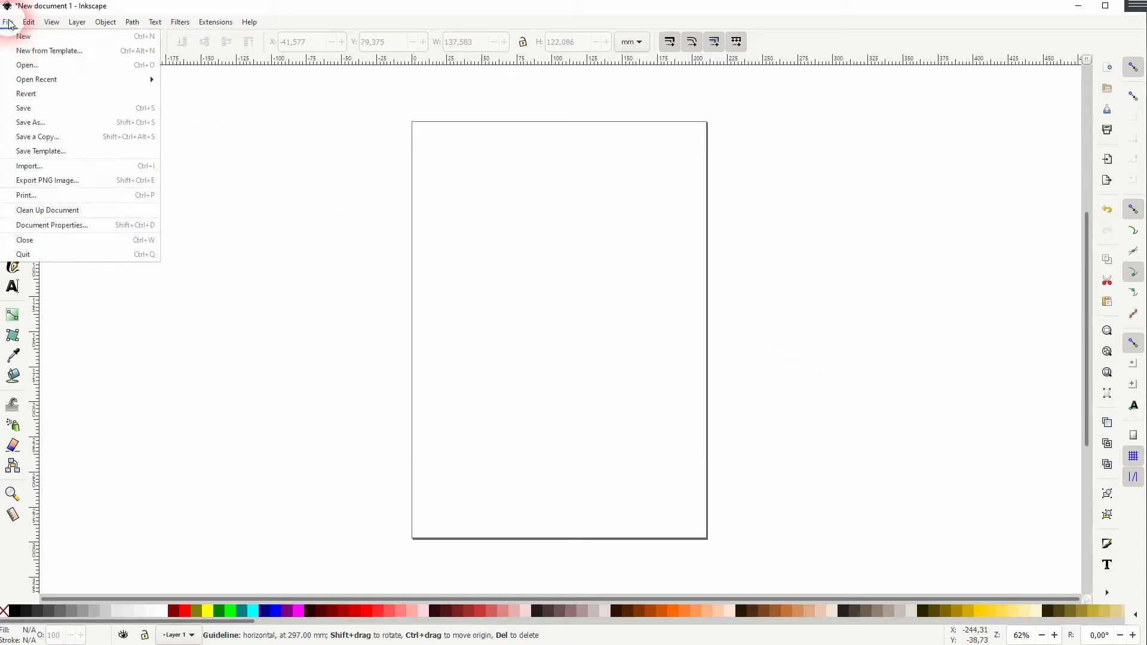
click(50, 225)
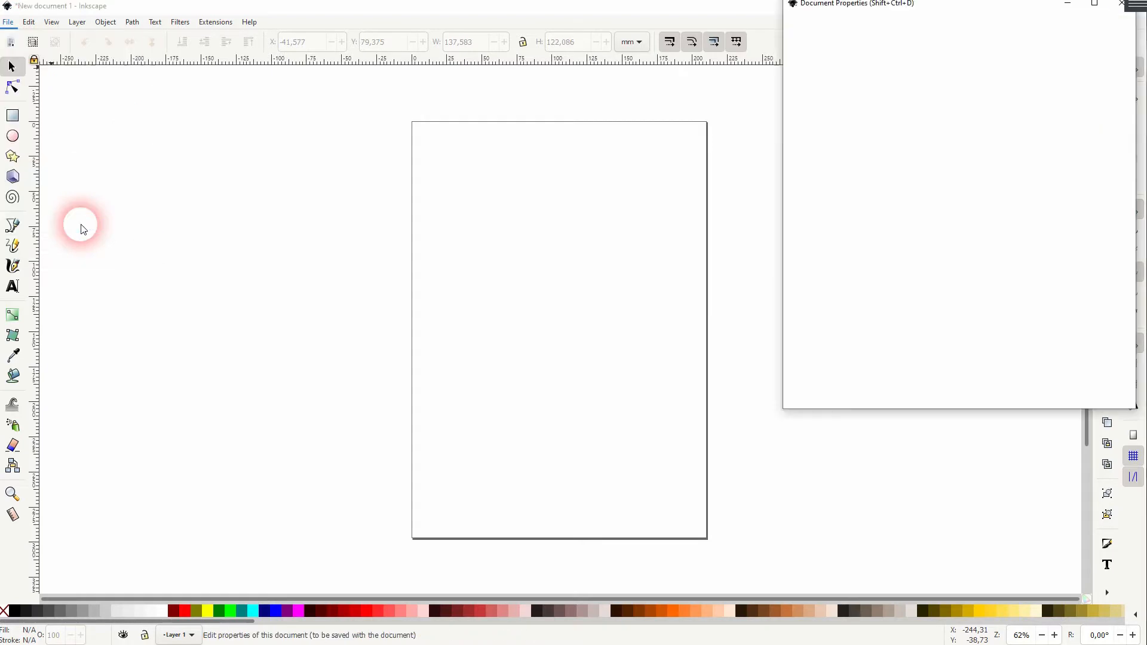
drag(944, 4, 892, 113)
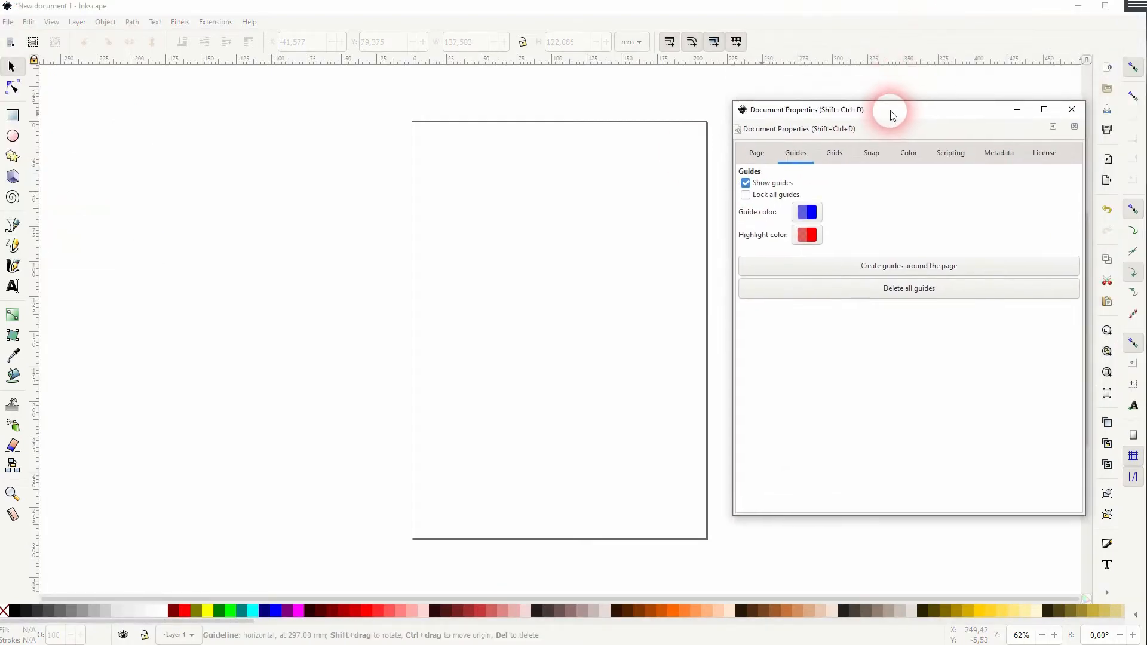
click(758, 167)
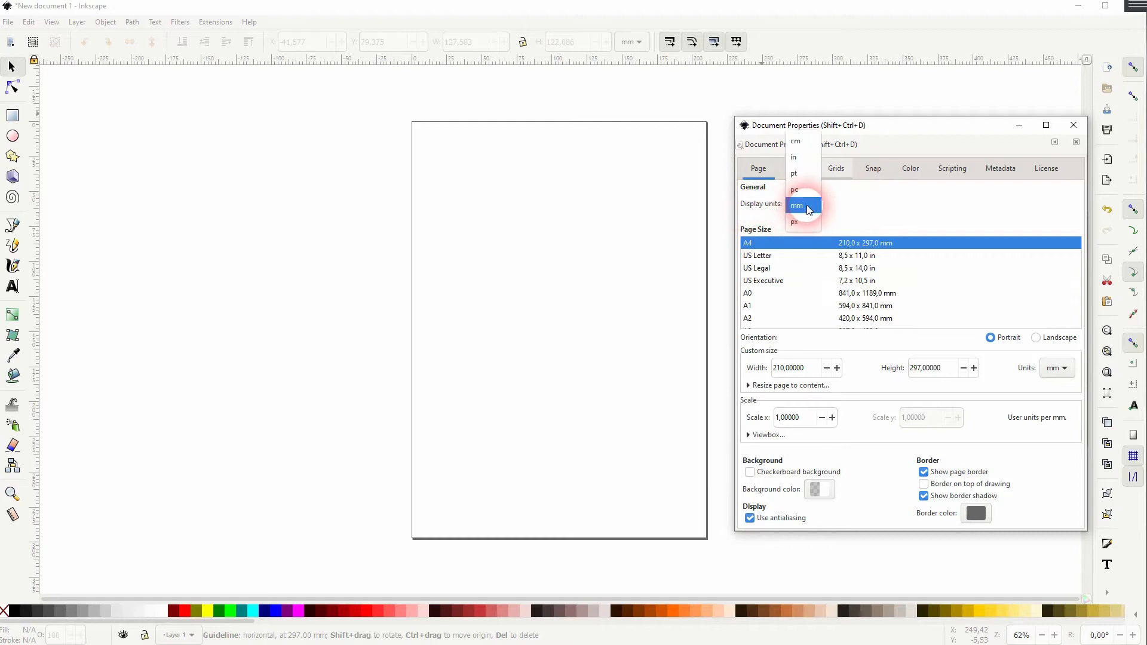
click(800, 221)
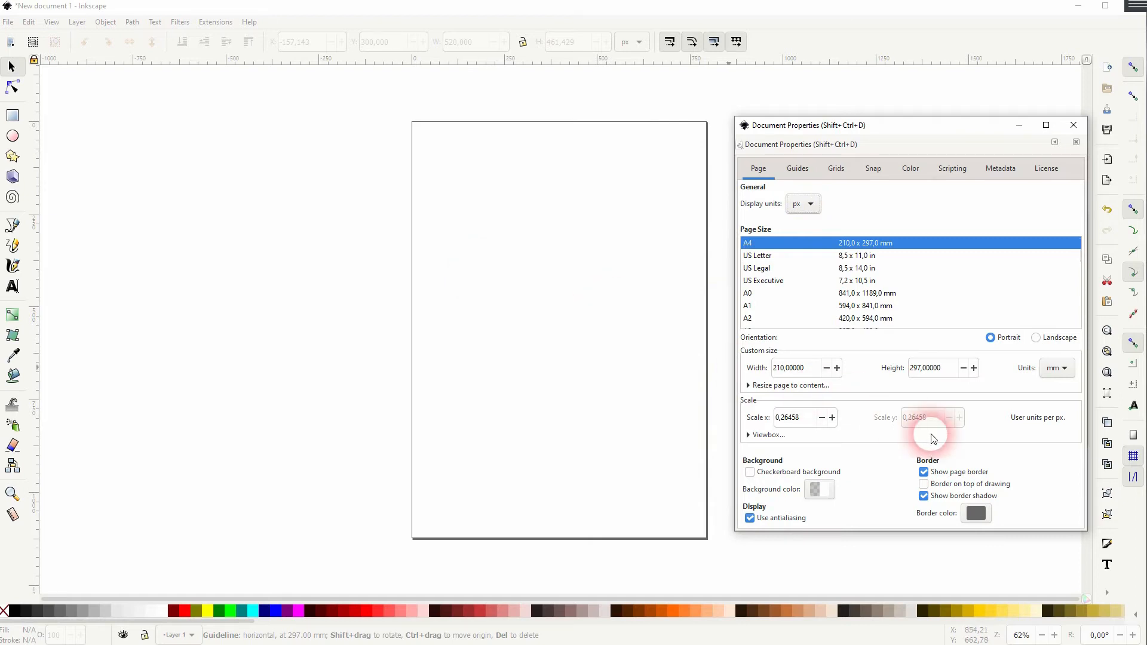
- Toggle the page border and border shadow off and then back on
click(923, 496)
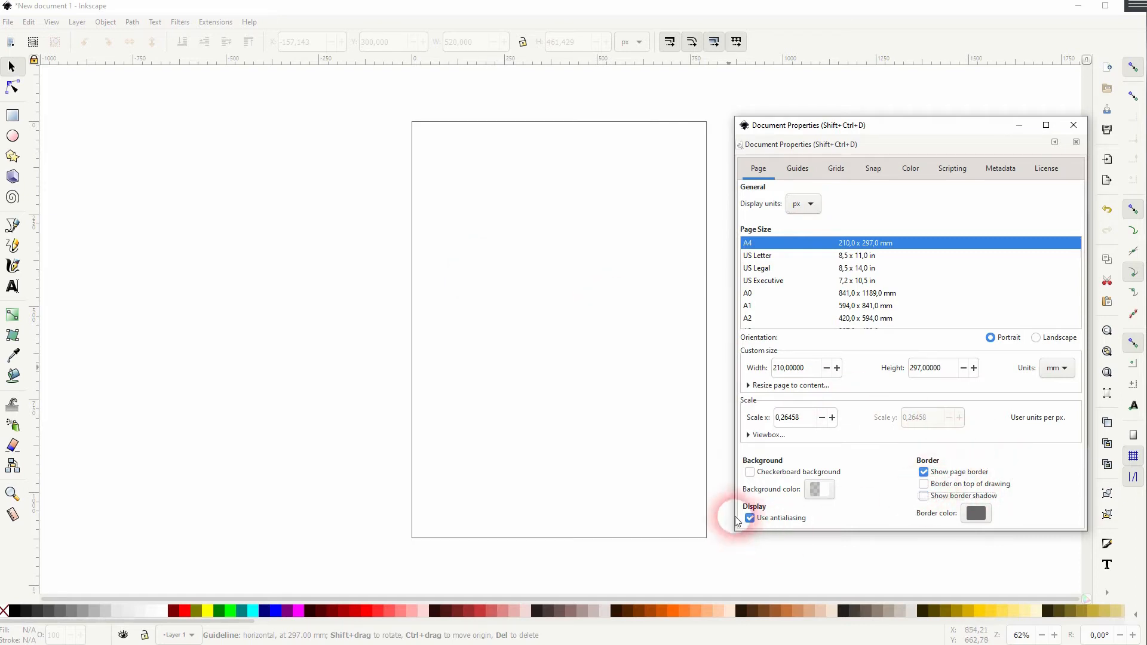
click(924, 473)
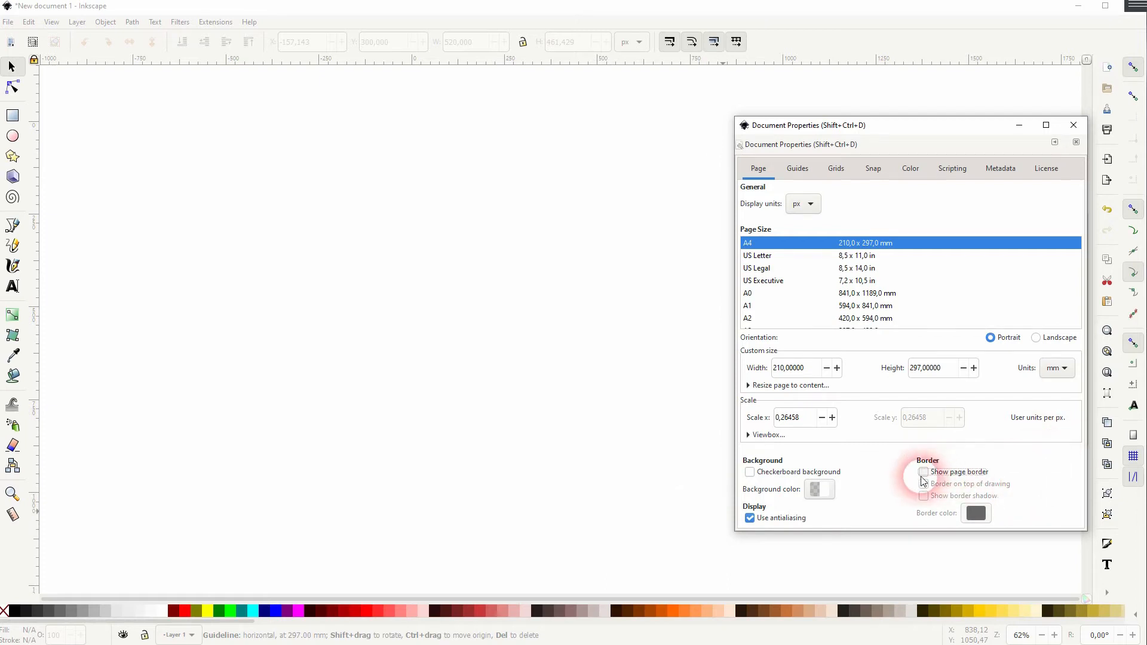
click(923, 472)
click(923, 496)
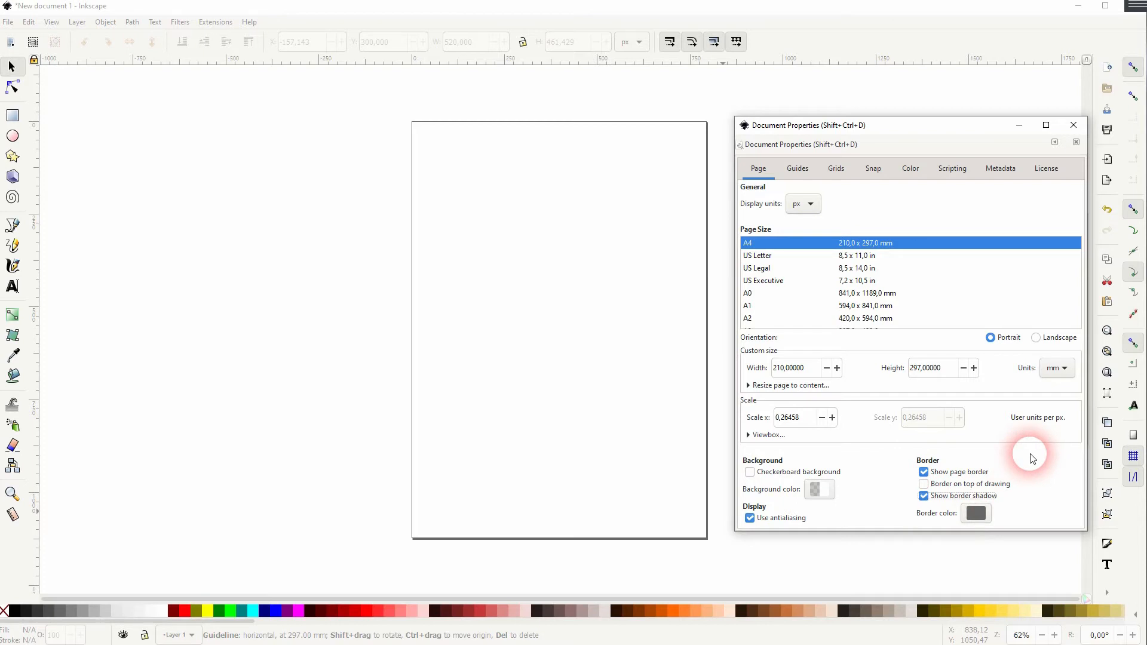
- Switch to the Guides settings and toggle Show guides off and back on
click(797, 170)
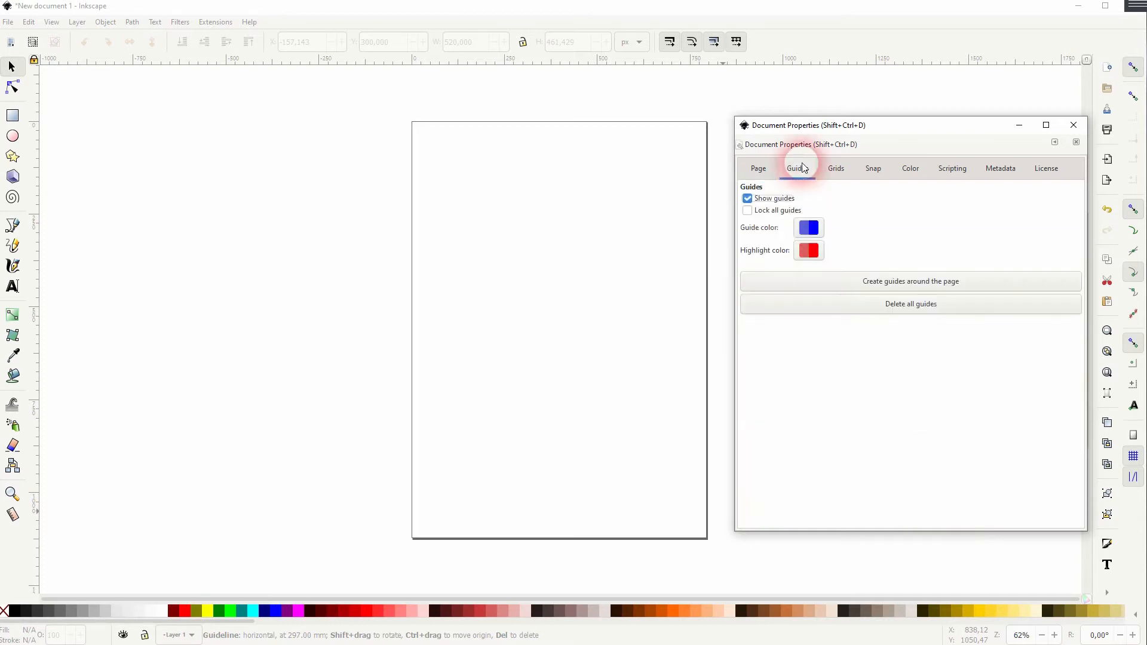
click(747, 198)
click(748, 199)
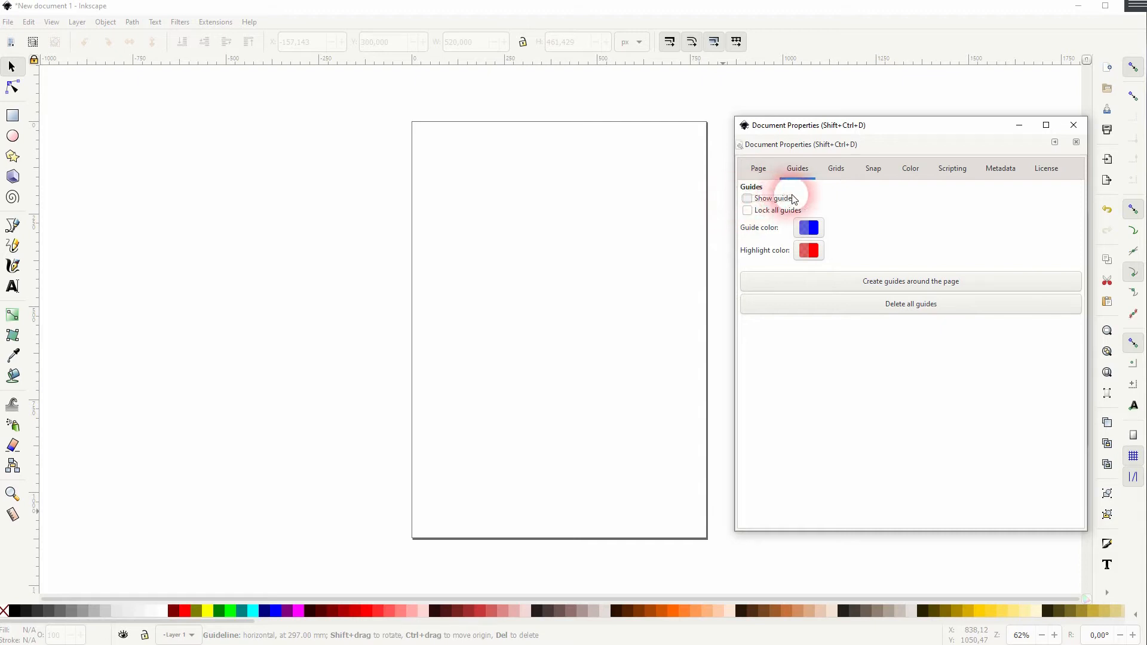
click(748, 197)
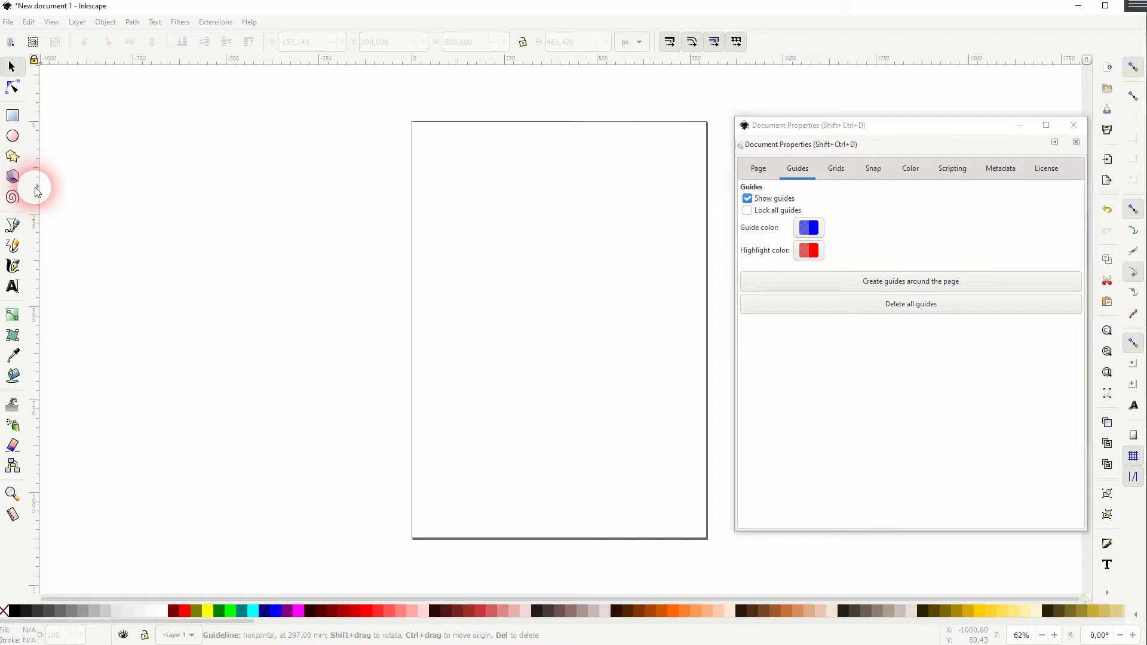
- Drag vertical, horizontal and diagonal guides from the rulers onto the page and reposition them
drag(35, 166, 474, 265)
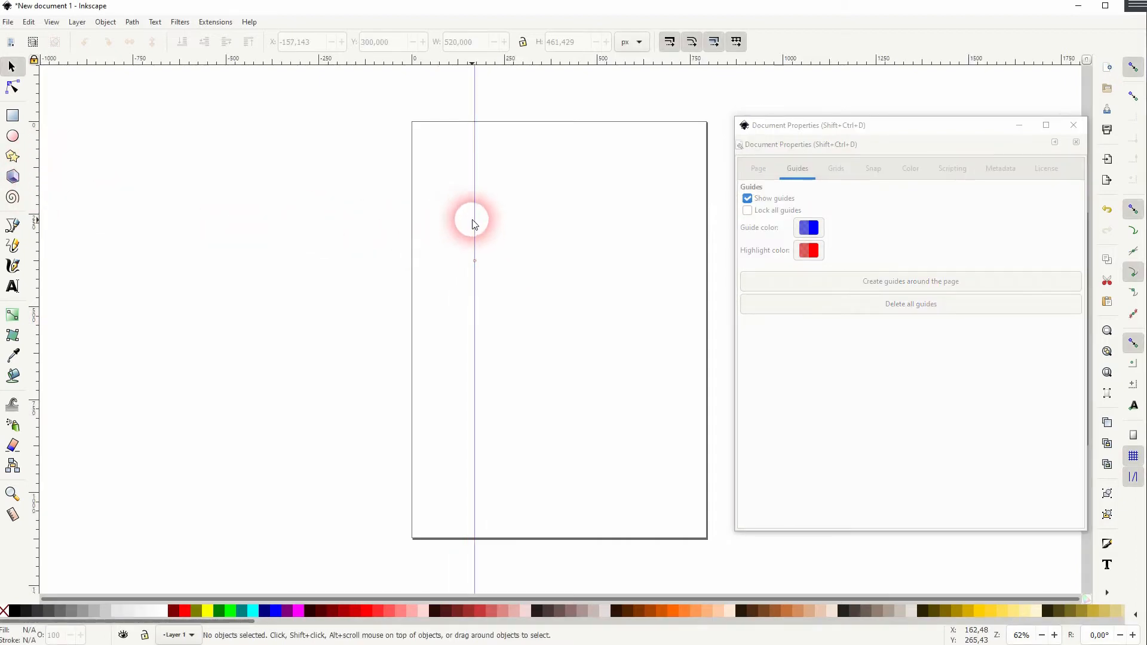
drag(575, 57, 580, 204)
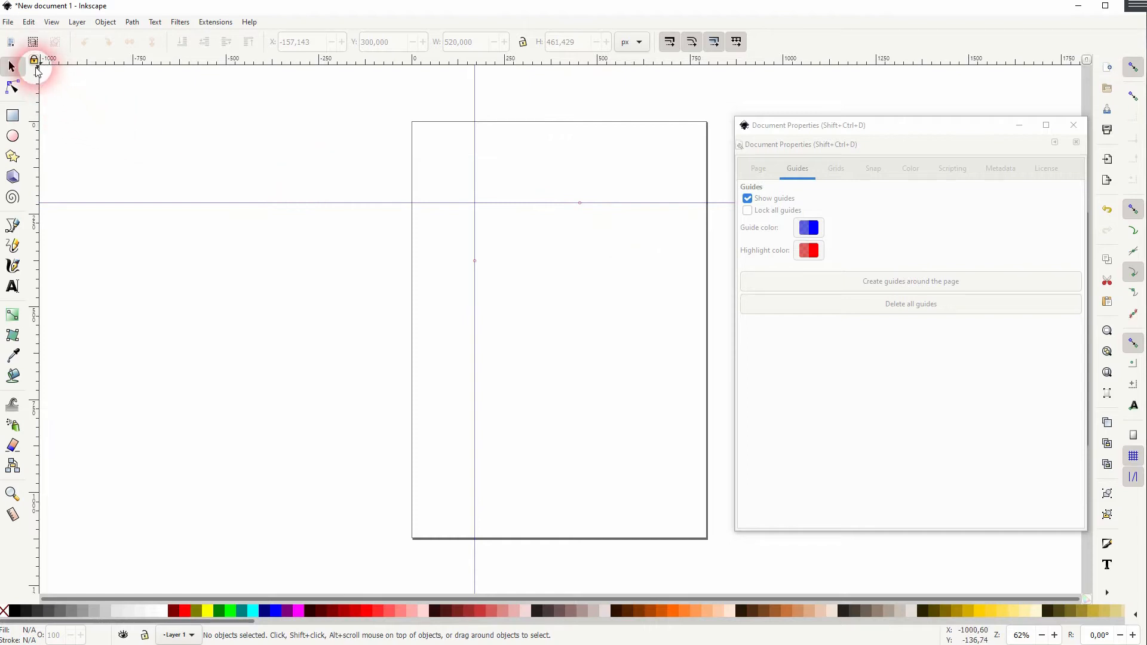
mouse_move(37, 61)
mouse_down()
mouse_move(465, 324)
mouse_move(381, 202)
mouse_move(392, 201)
mouse_up()
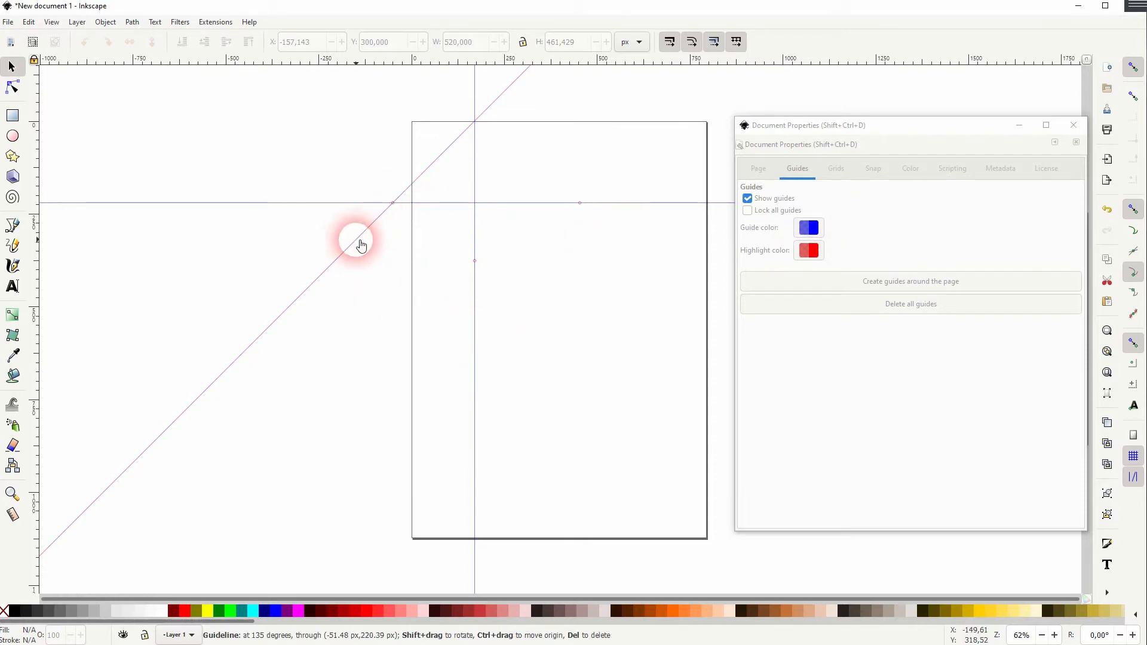
drag(361, 244, 488, 334)
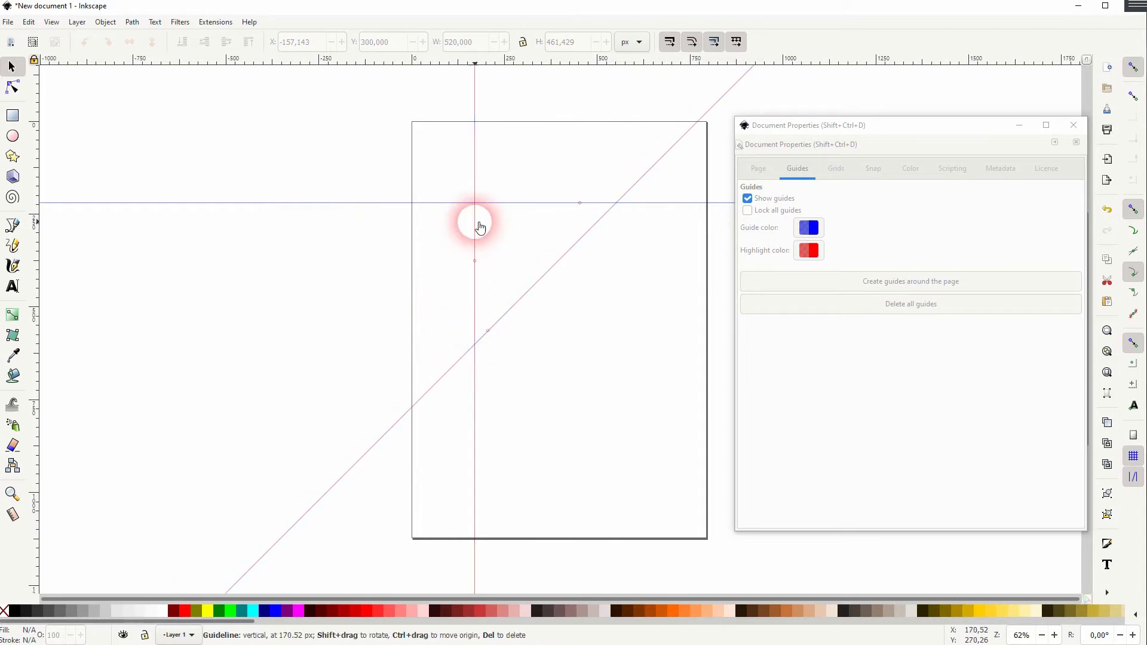
drag(475, 224, 358, 229)
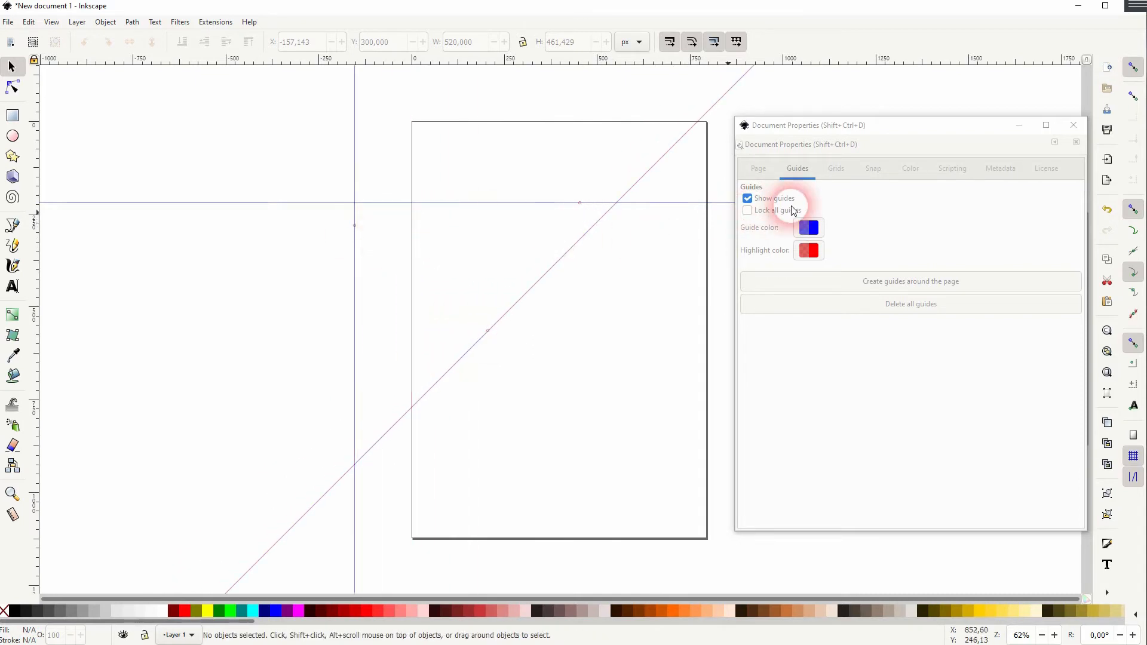
- Lock all guides, verify they cannot move, unlock them and move the diagonal guide across the page
click(839, 202)
click(745, 213)
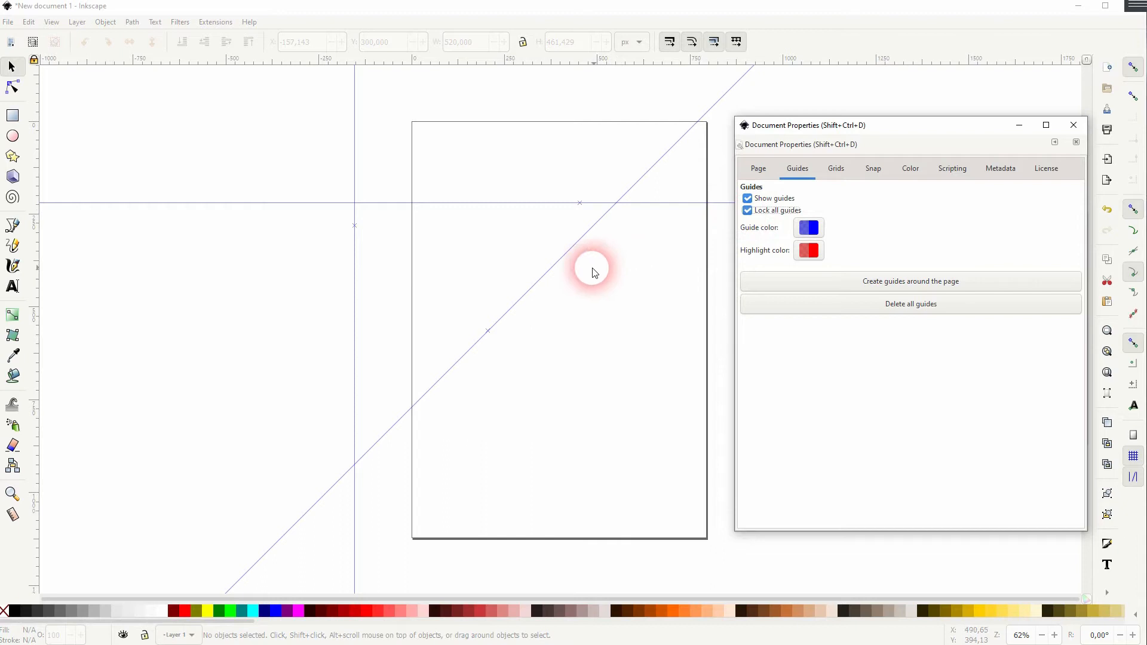
click(554, 265)
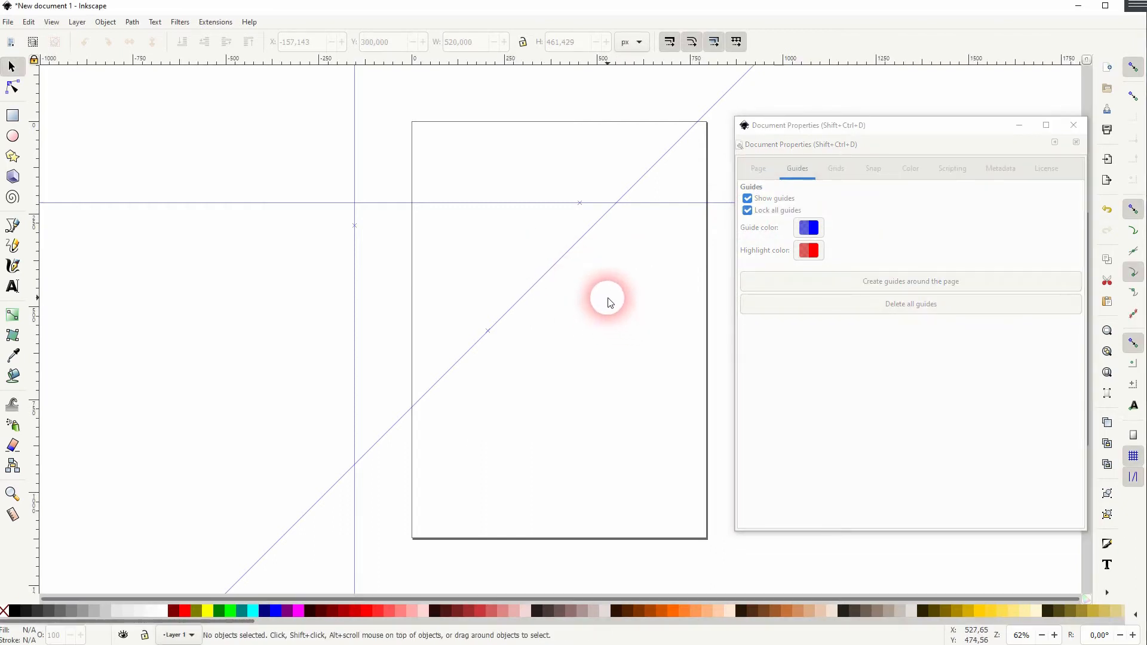
click(500, 203)
click(579, 223)
click(877, 208)
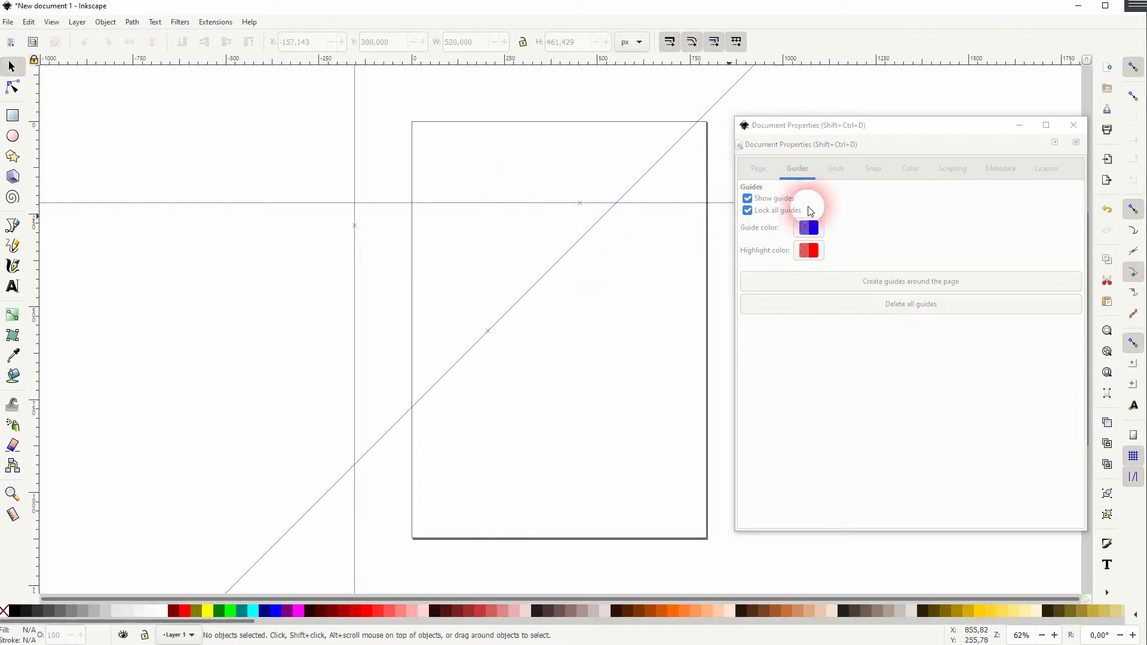
click(747, 211)
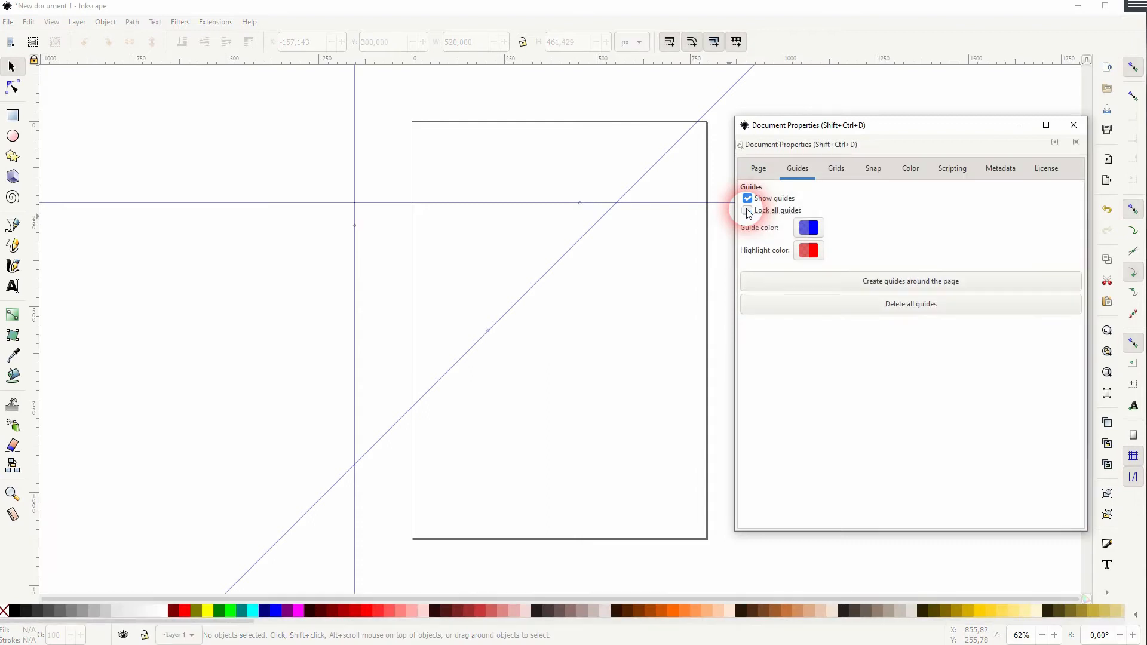
click(557, 271)
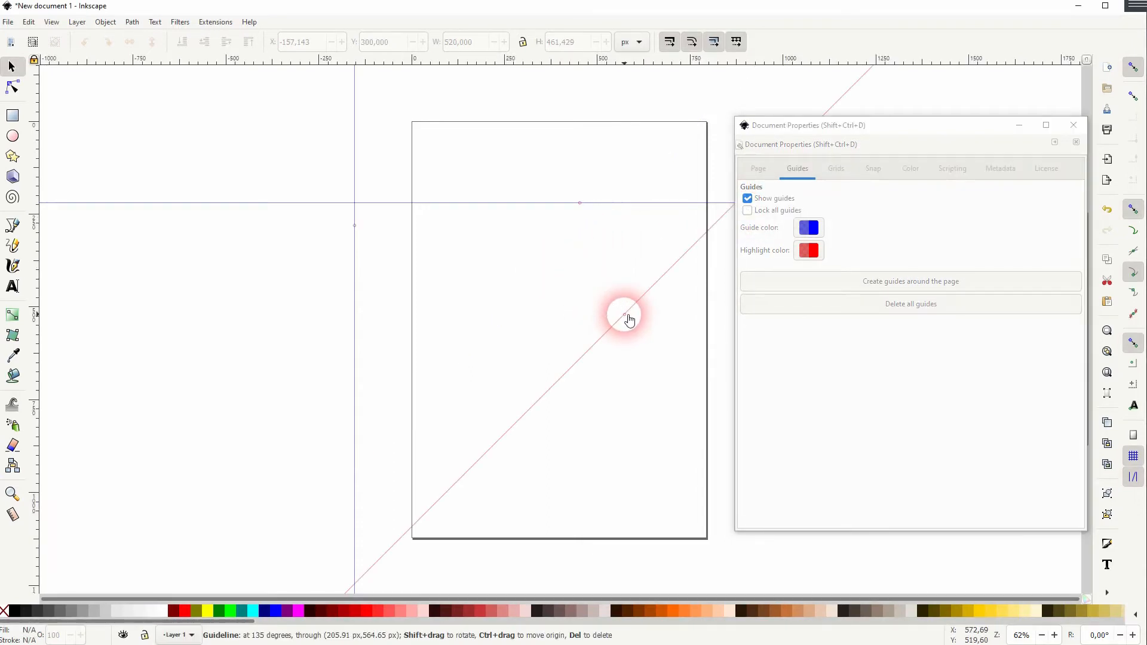
drag(558, 271, 605, 305)
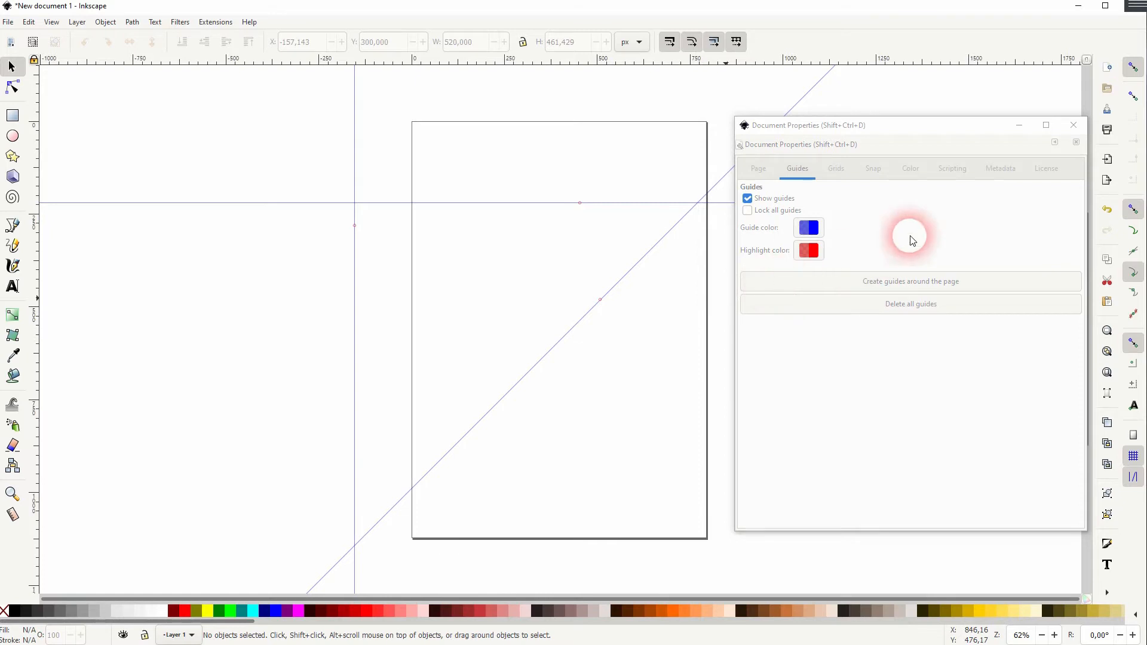
- Create guides around all four page edges and toggle the page border off and on
click(980, 279)
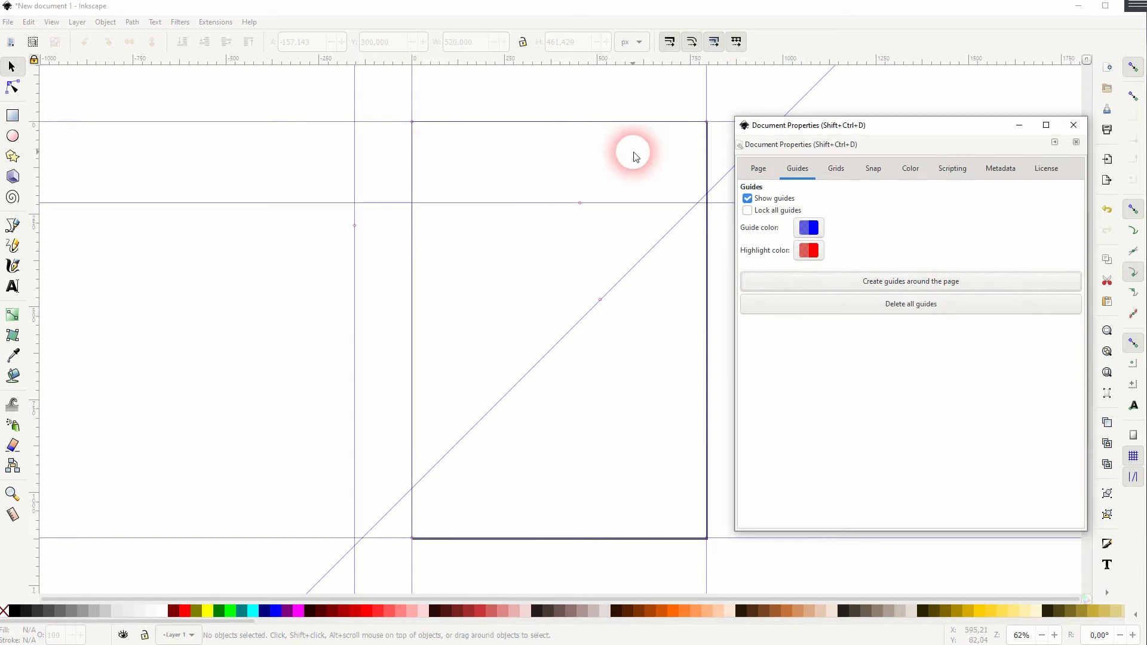
click(758, 169)
click(923, 472)
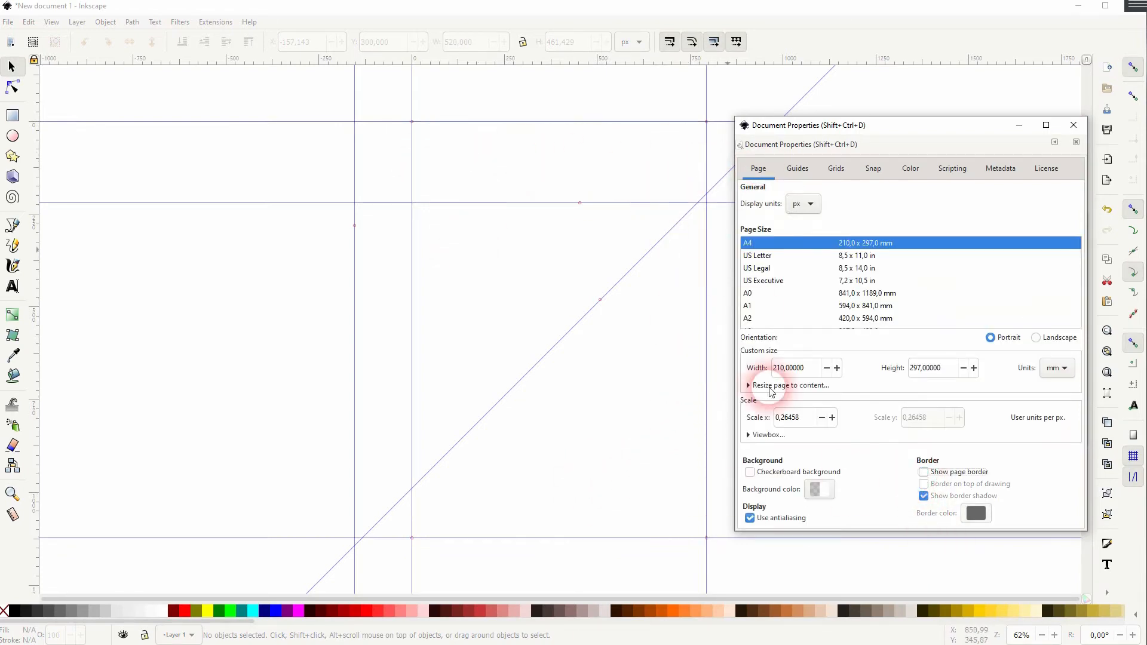
click(923, 473)
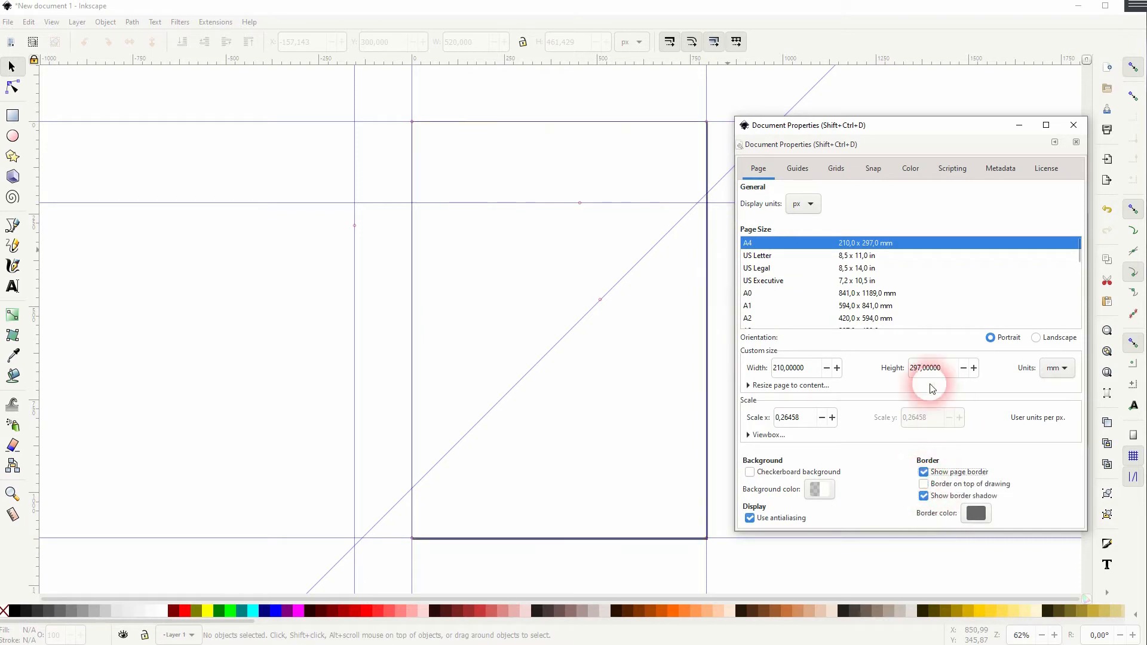
- Delete all guides from the document via the Guides settings
click(797, 171)
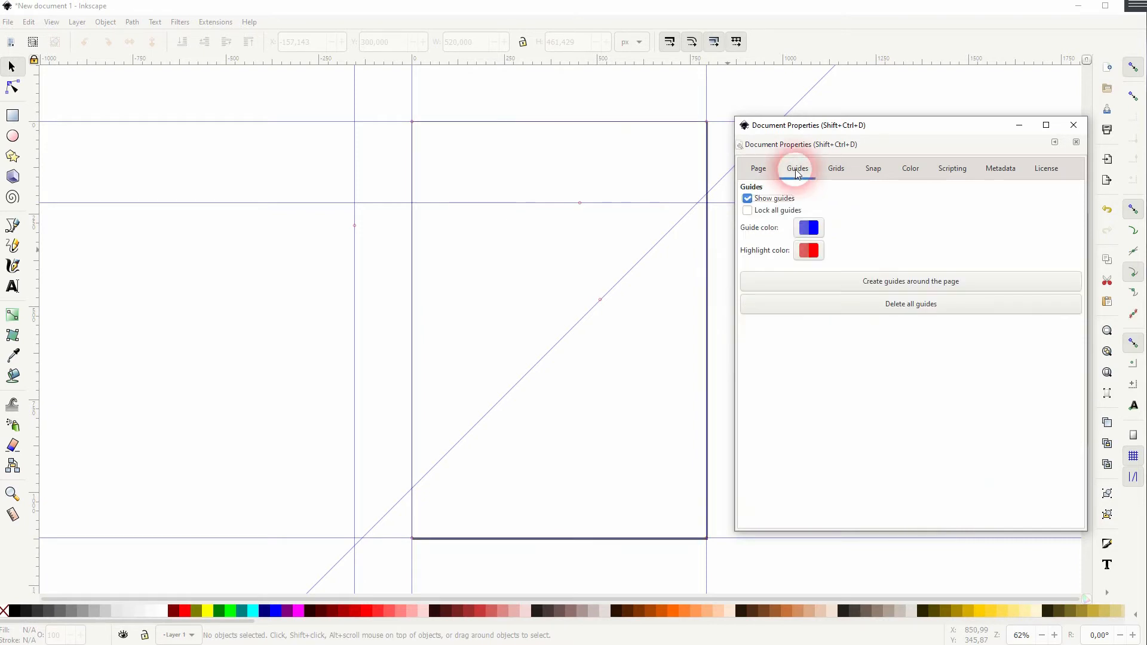
click(957, 310)
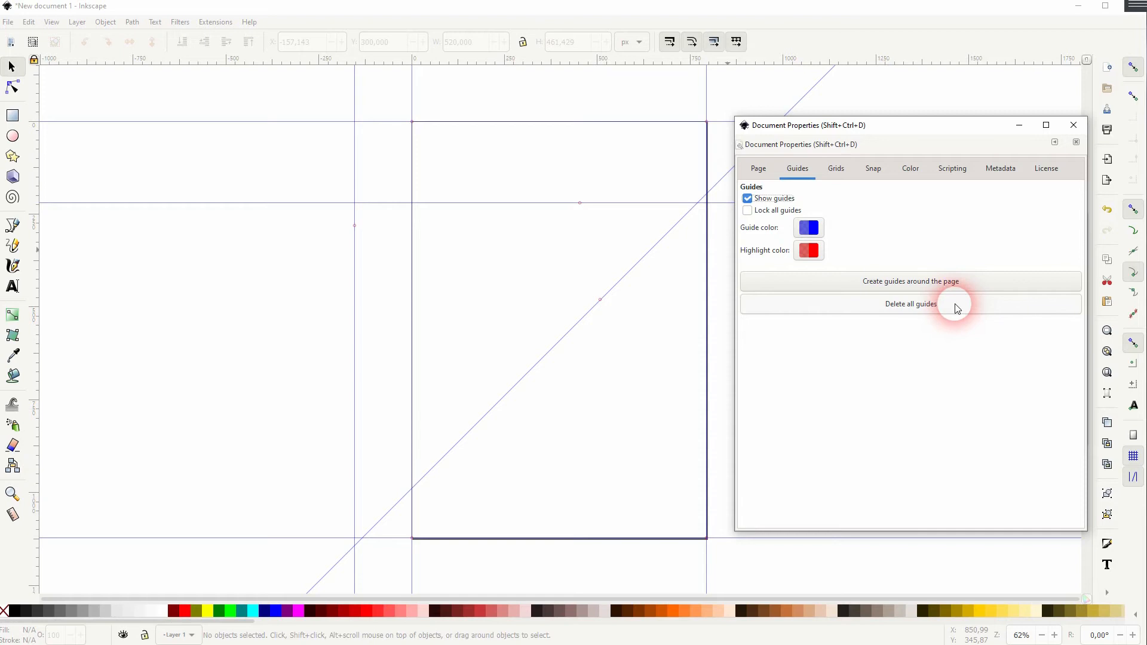
click(956, 307)
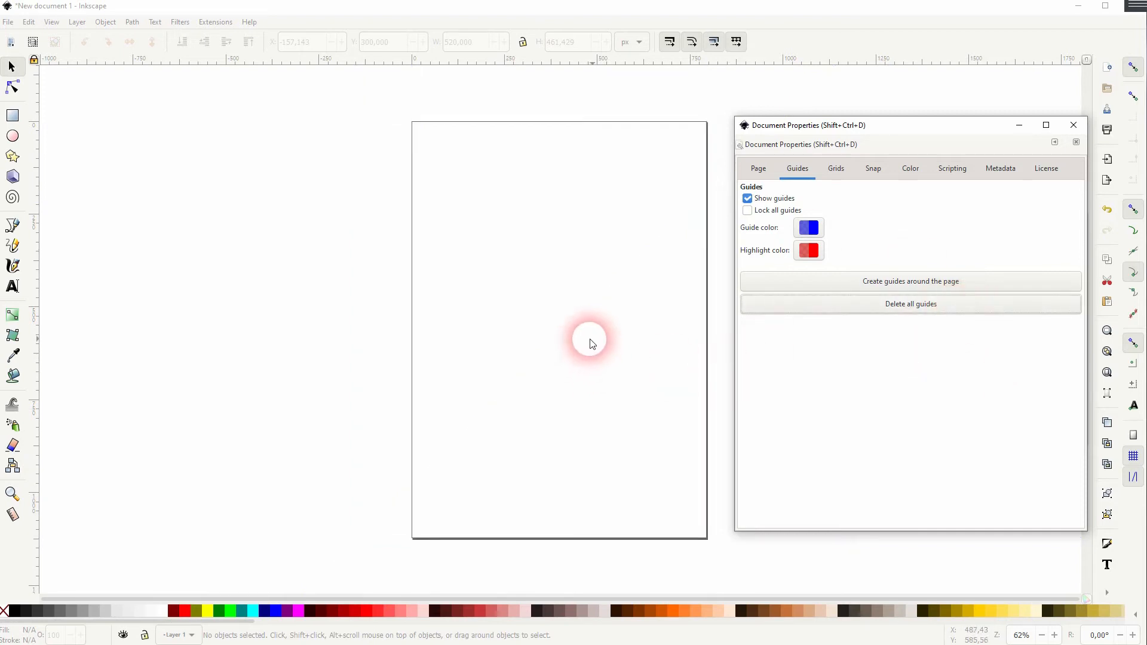
- Draw a red rectangle on the page and convert it into guides with Object > Objects to Guides
click(14, 117)
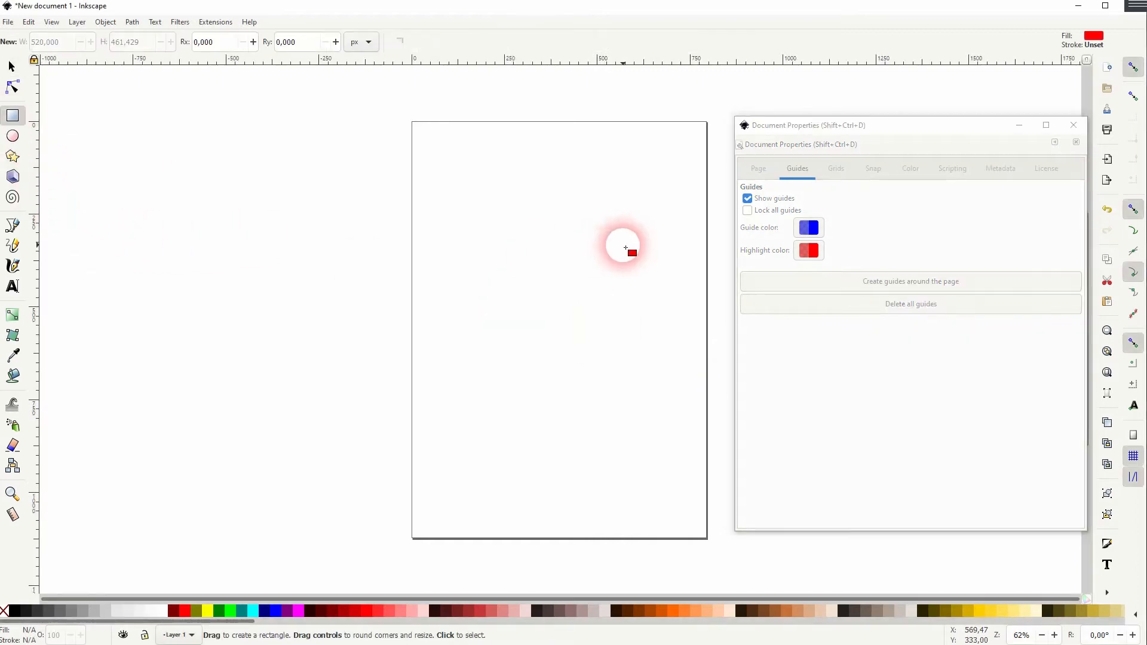
drag(466, 211, 674, 393)
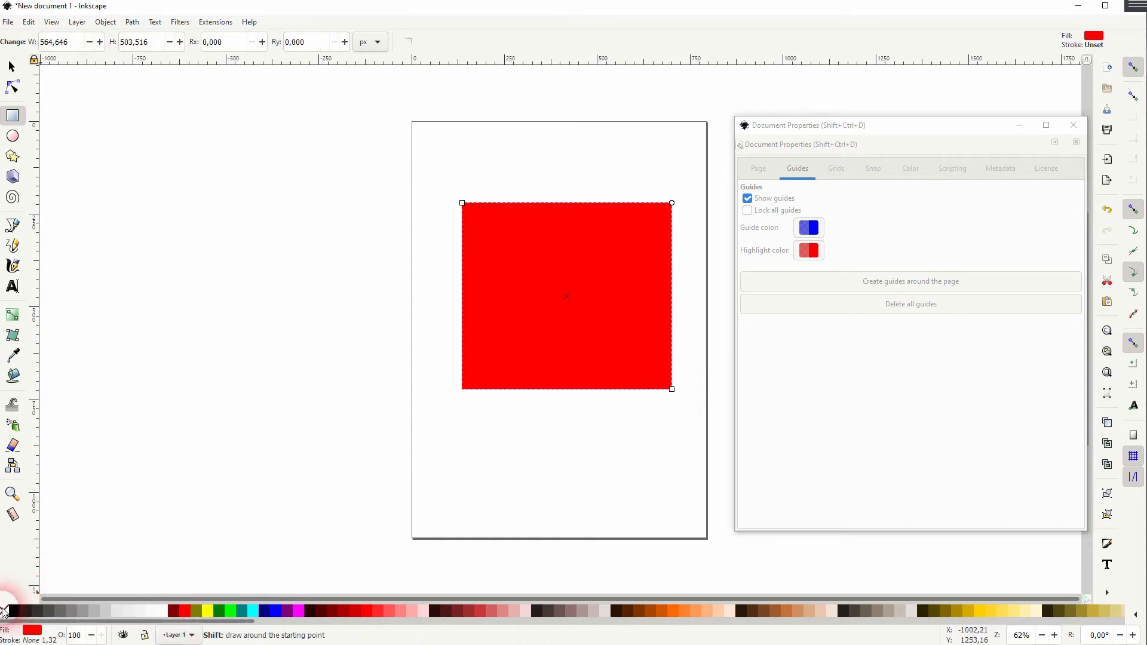
click(106, 22)
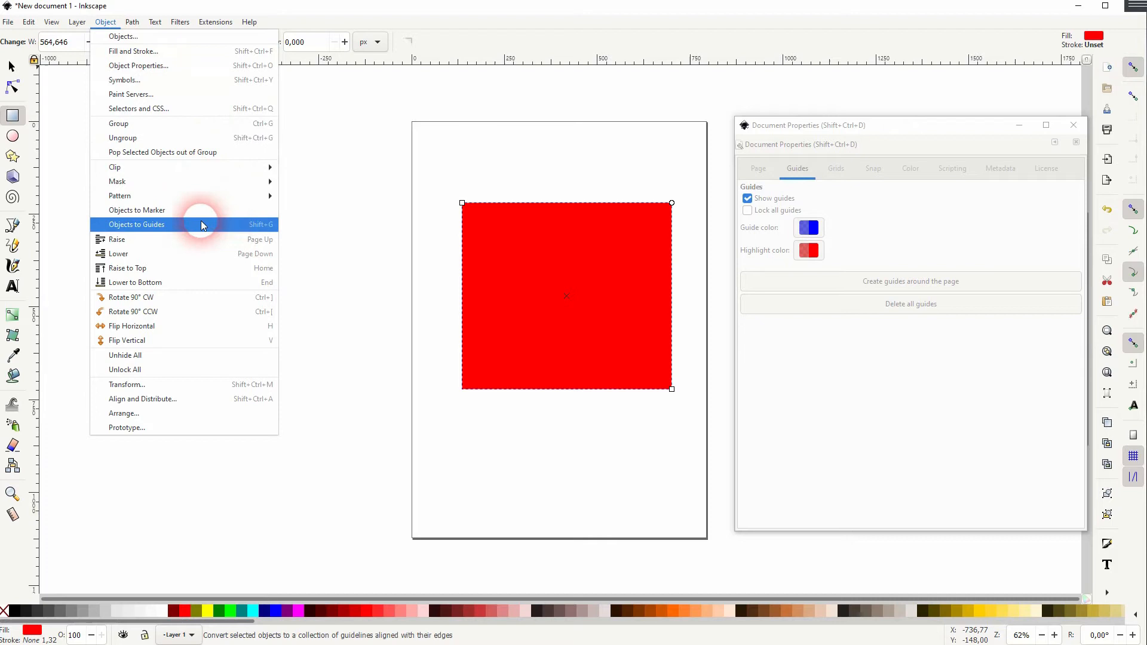
click(183, 227)
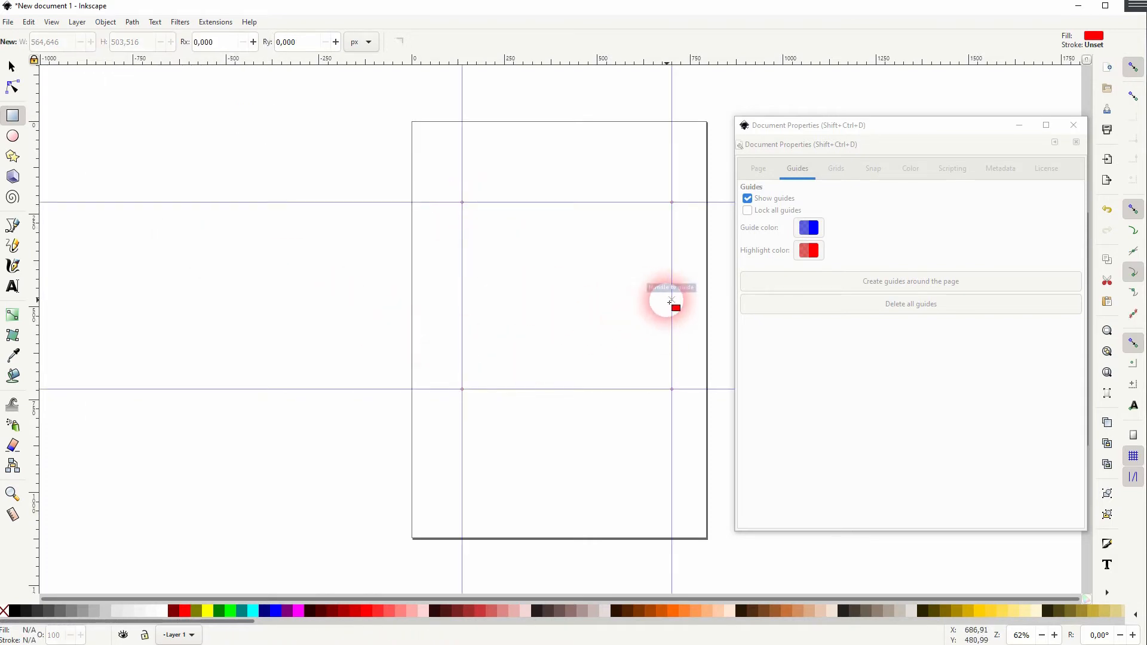
- With the Selector active, enable snapping along with Snap to grids and Snap guides
click(11, 66)
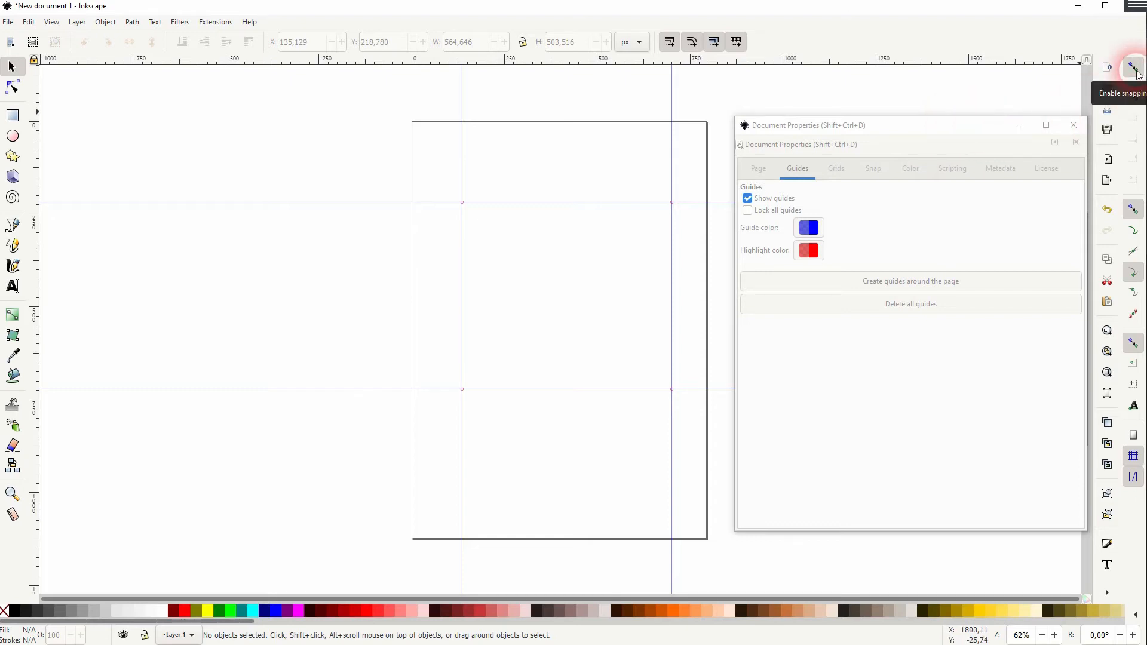
click(1133, 72)
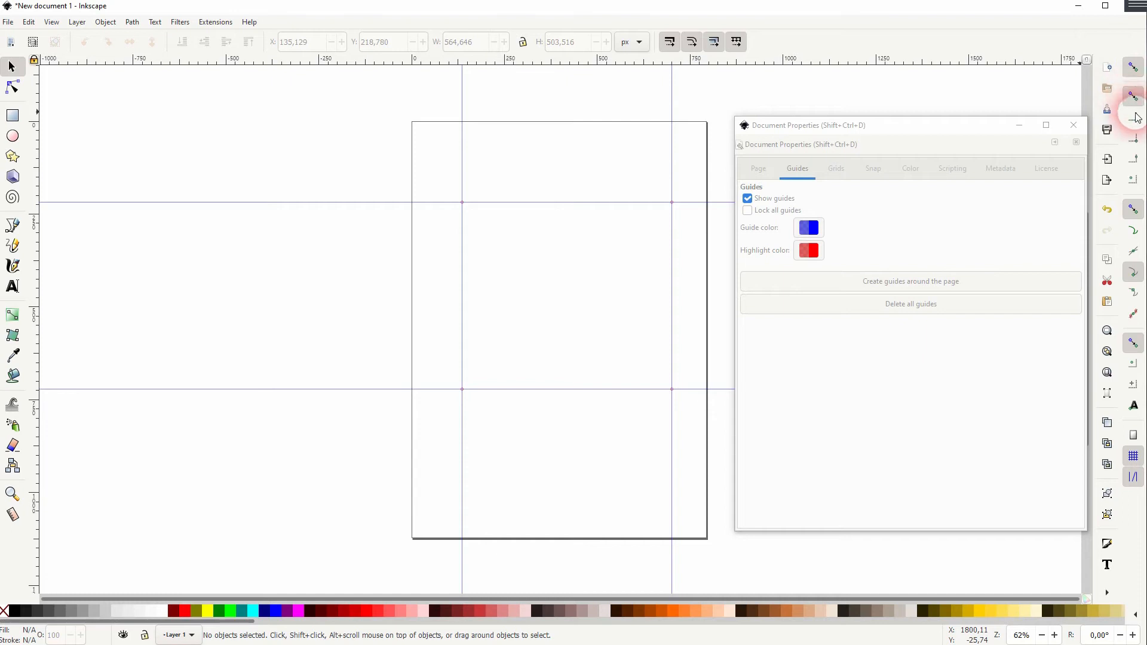
click(1134, 228)
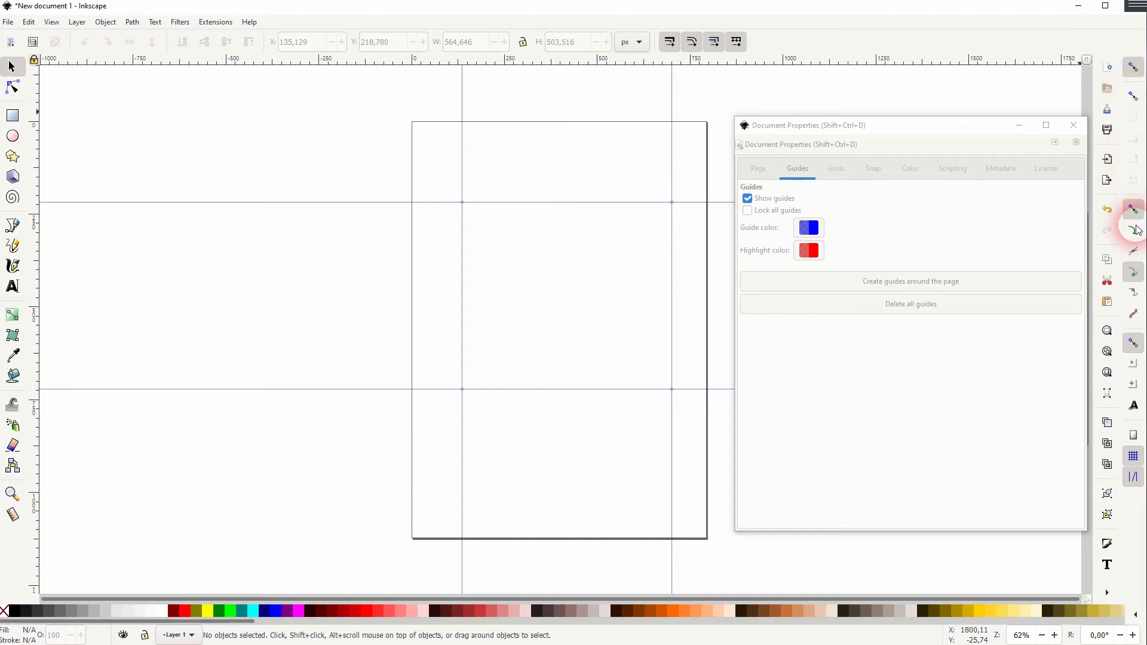
click(1134, 406)
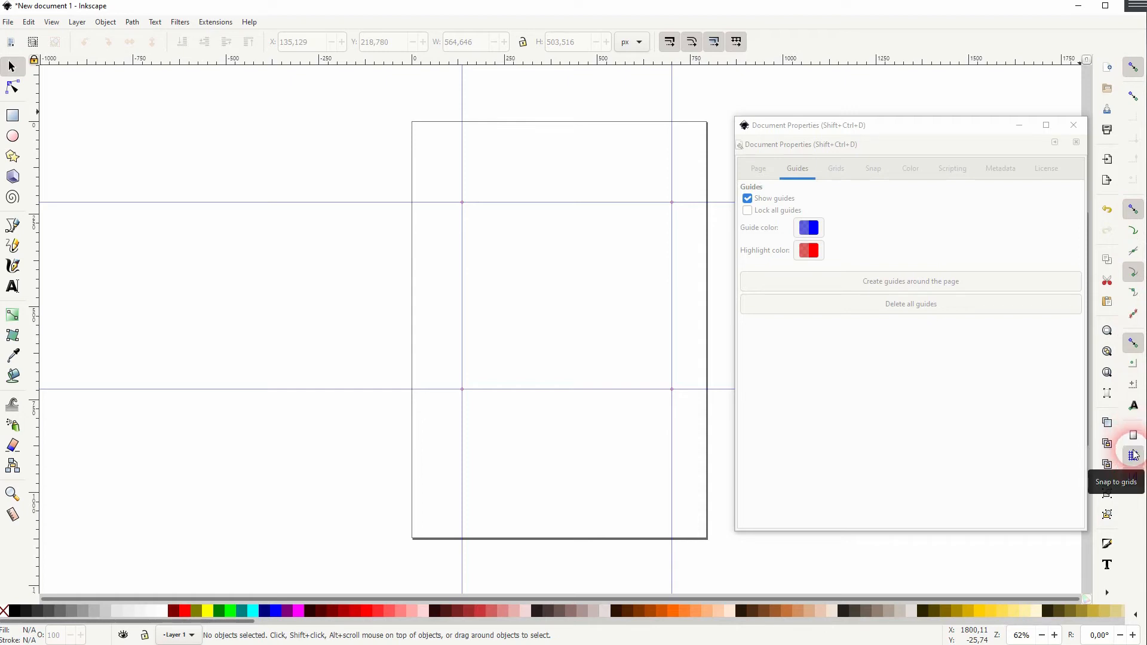
click(1134, 456)
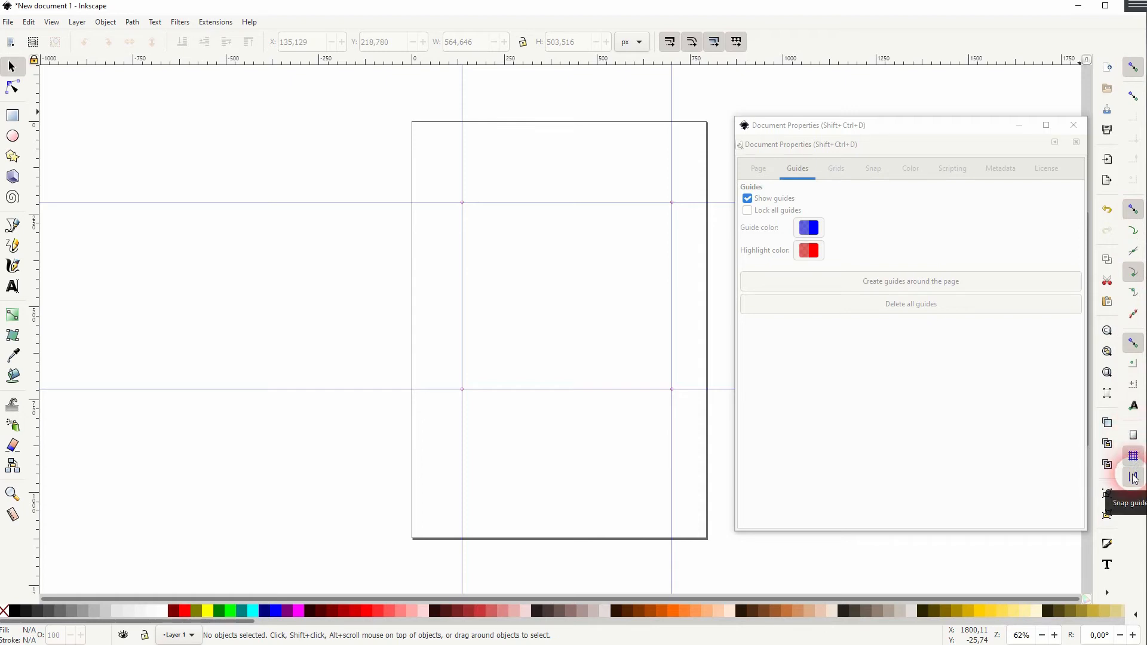
click(1134, 478)
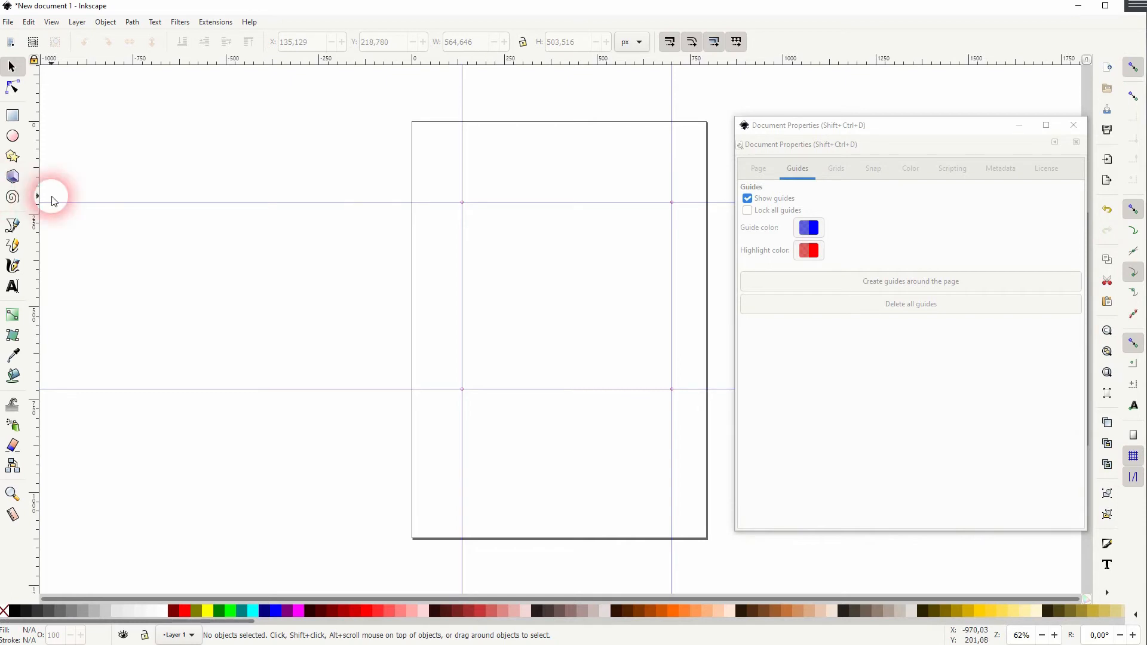
- Draw a rectangle, fill it cyan, snap its corner to the upper-left guide intersection, then bring up the View menu
click(13, 116)
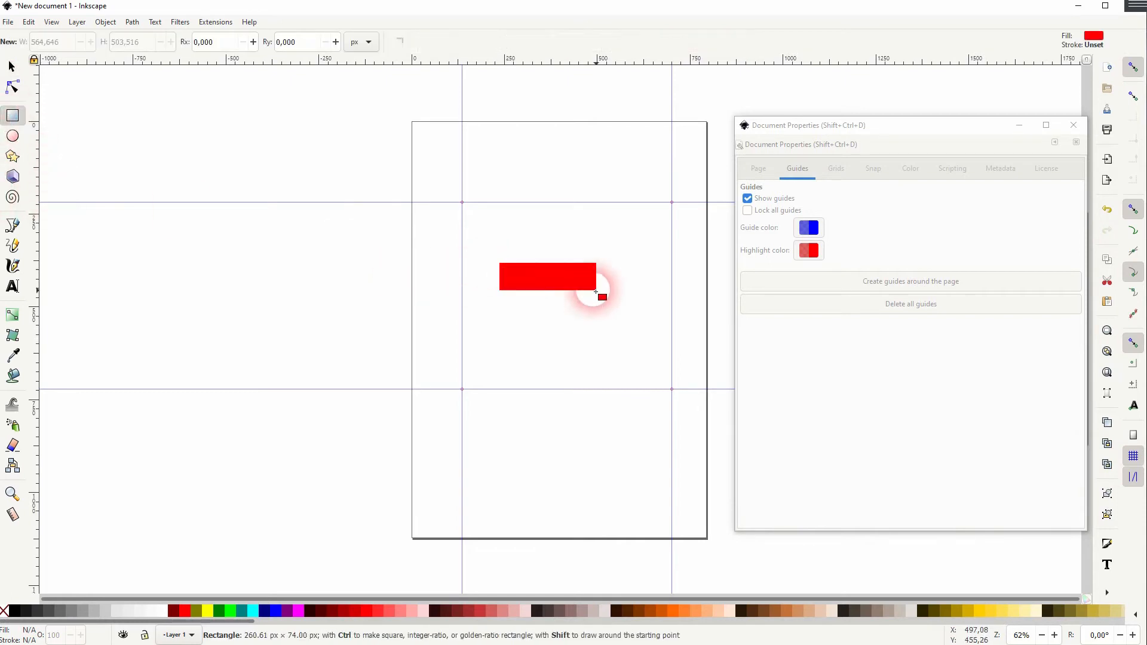
drag(499, 263, 646, 353)
click(241, 612)
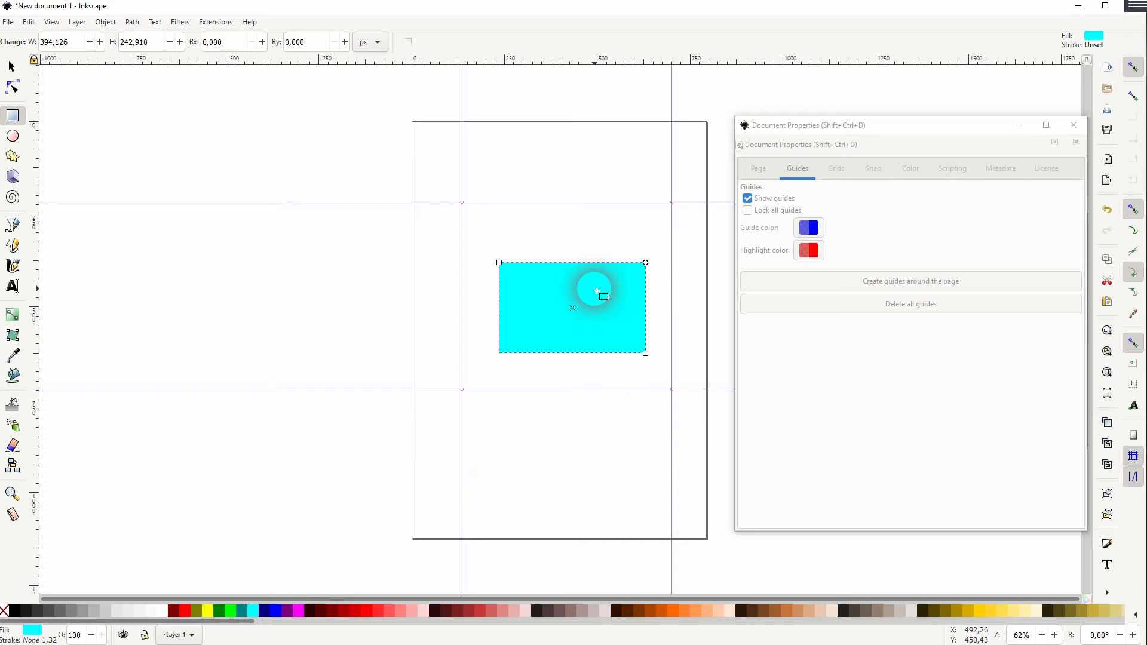
click(12, 66)
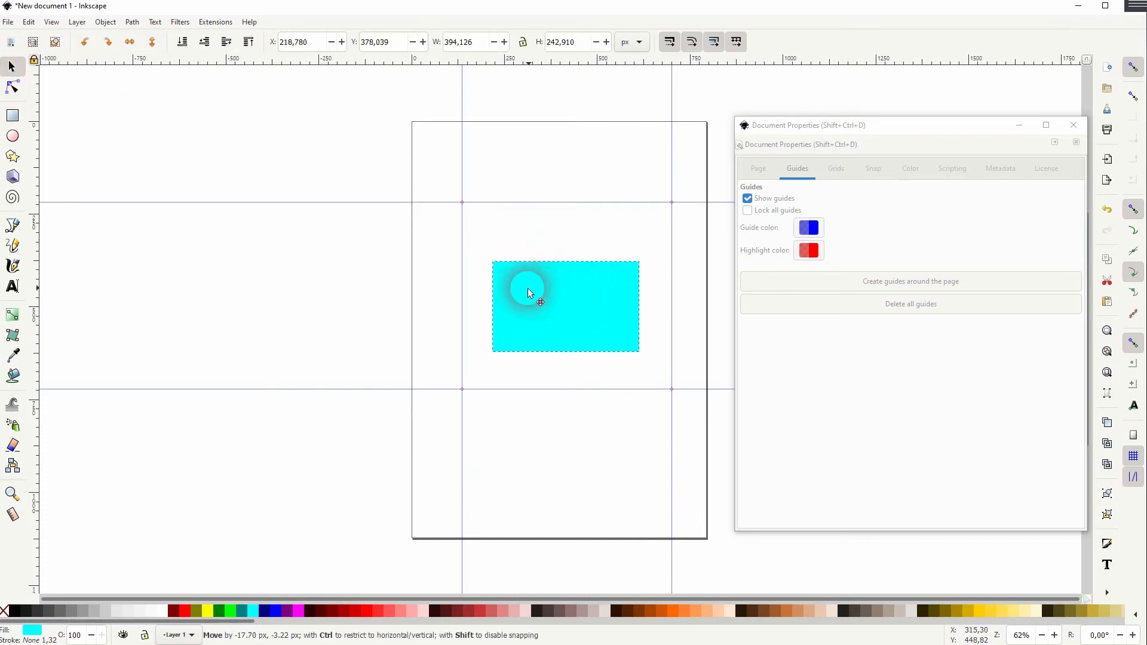
mouse_move(538, 293)
mouse_down()
mouse_move(505, 291)
mouse_move(515, 244)
mouse_move(503, 233)
mouse_up()
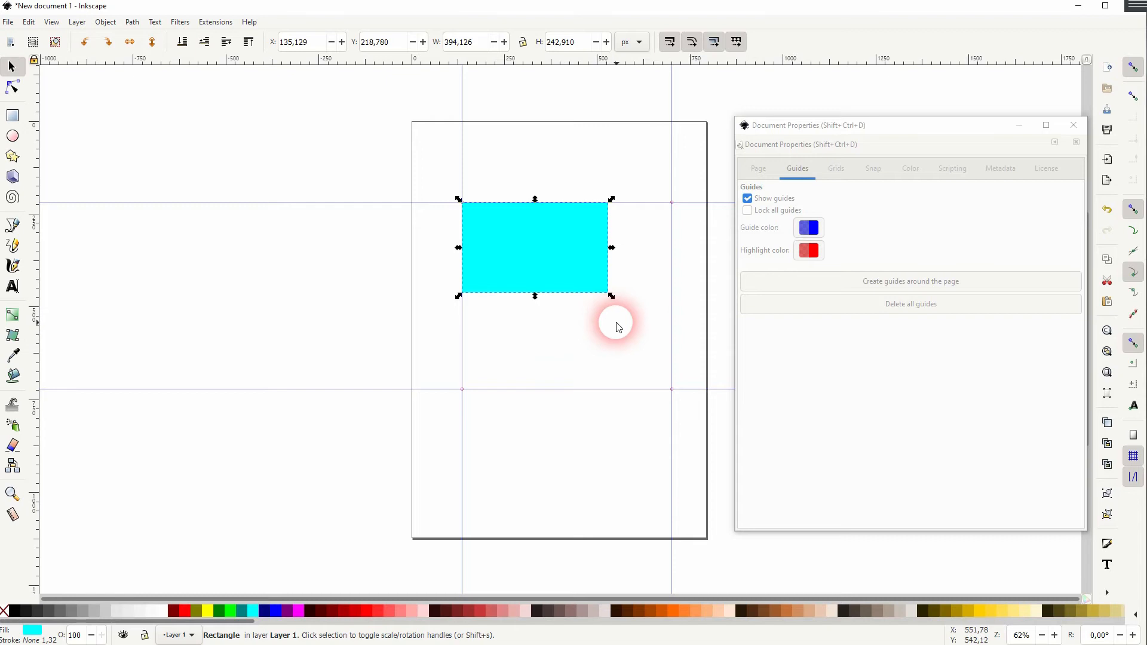
click(52, 22)
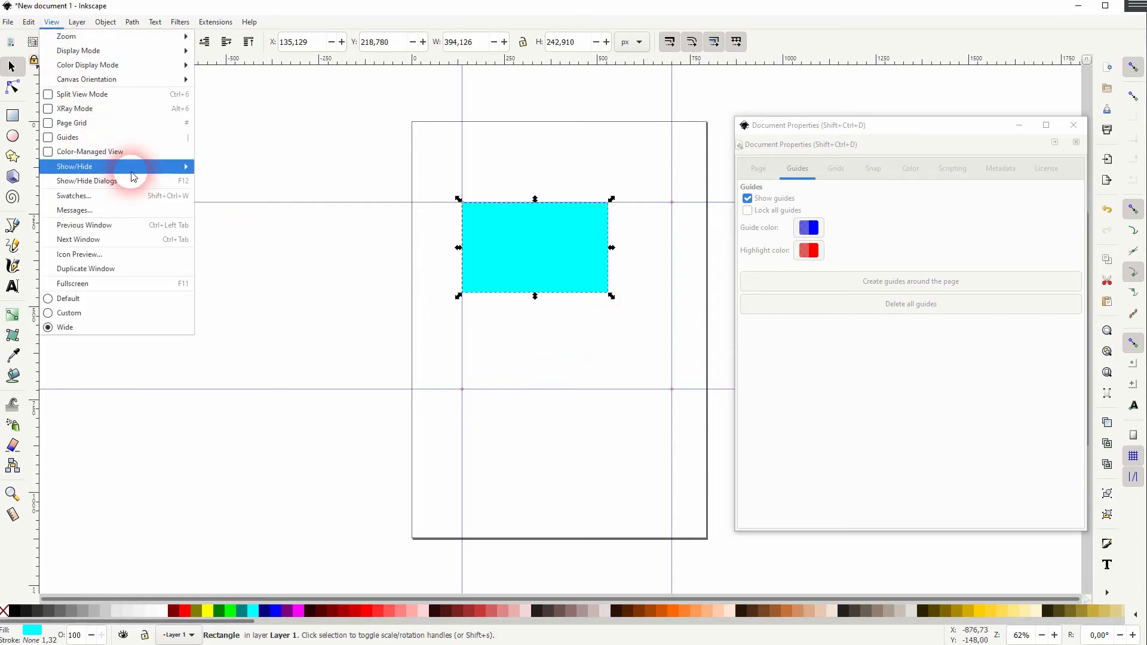
mouse_move(74, 165)
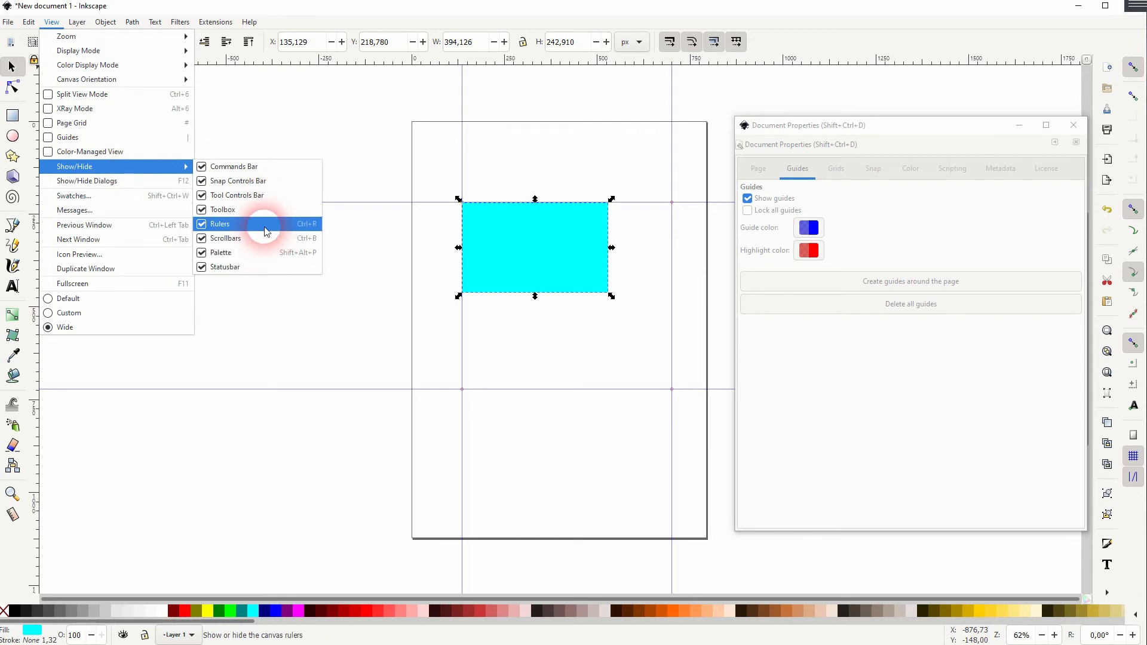
click(265, 225)
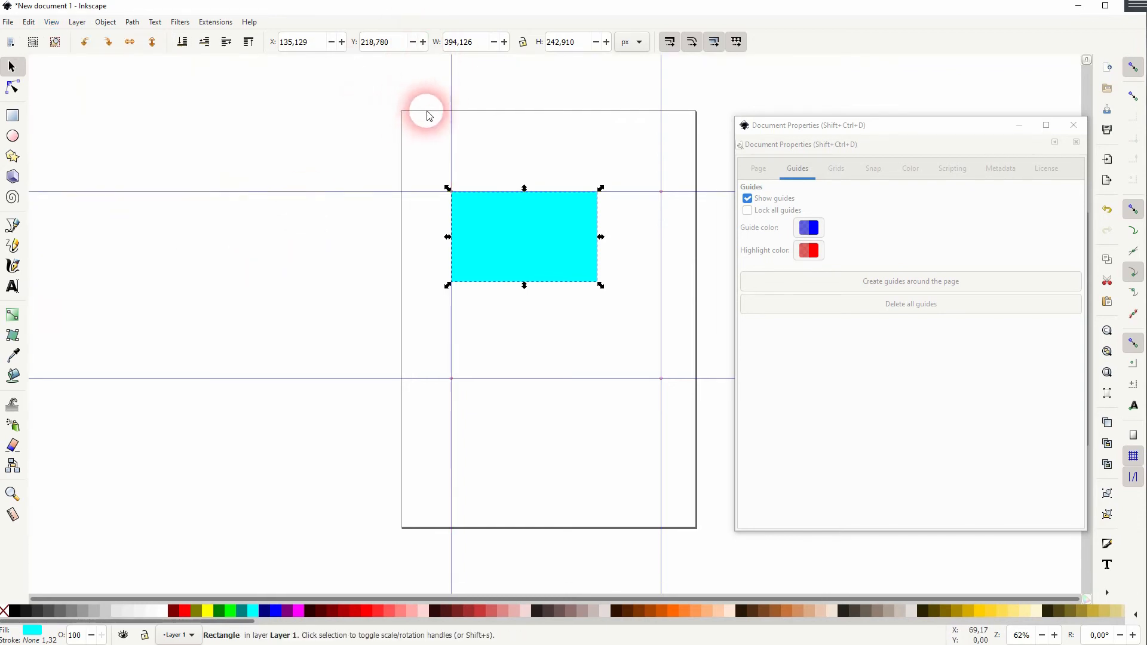
key(ctrl+r)
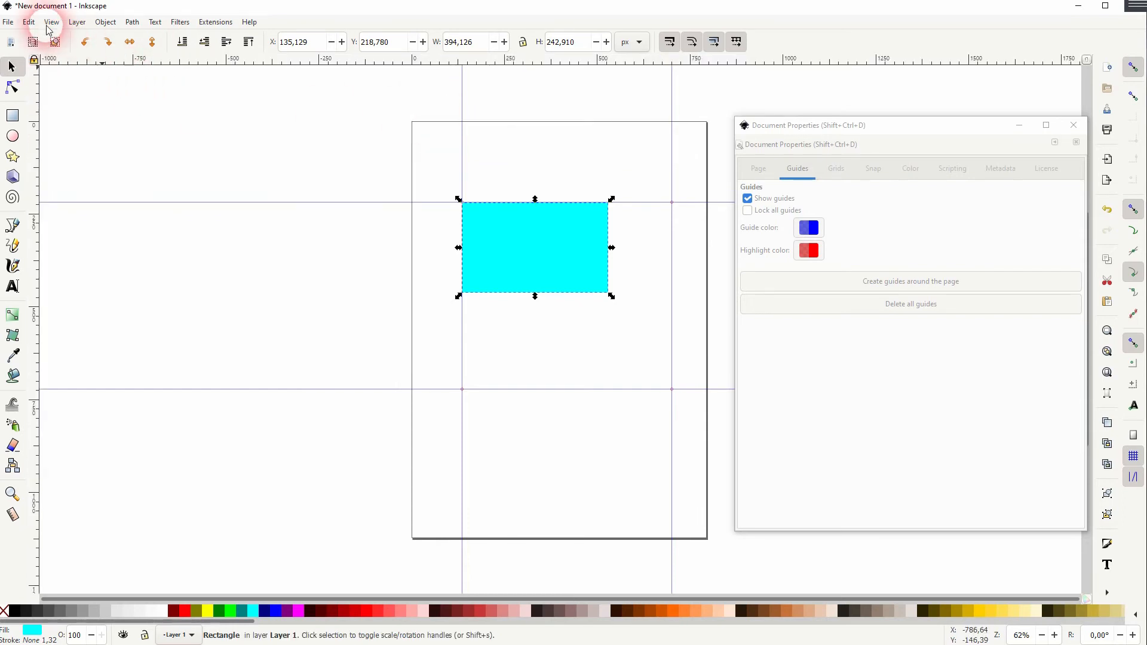
click(50, 21)
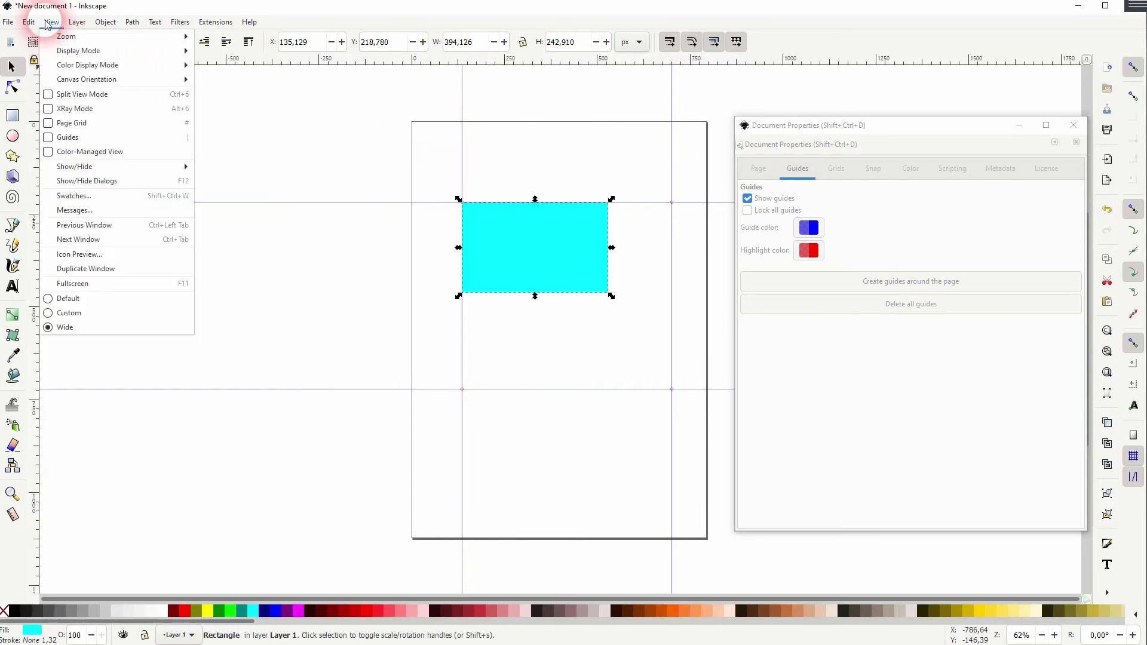
click(49, 139)
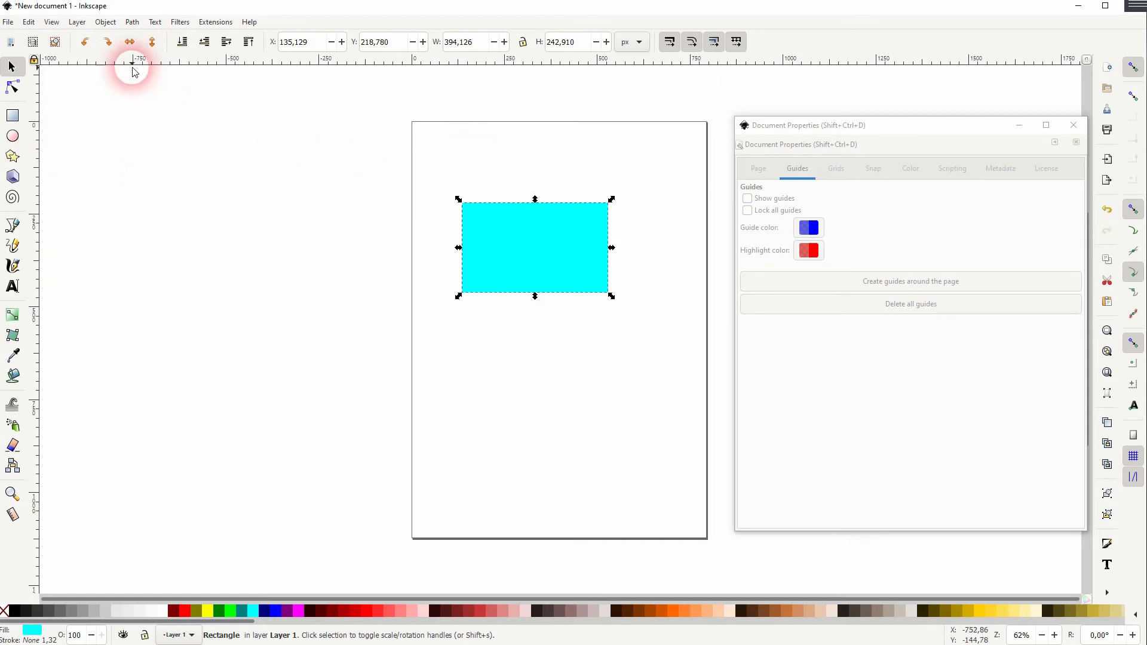
click(747, 199)
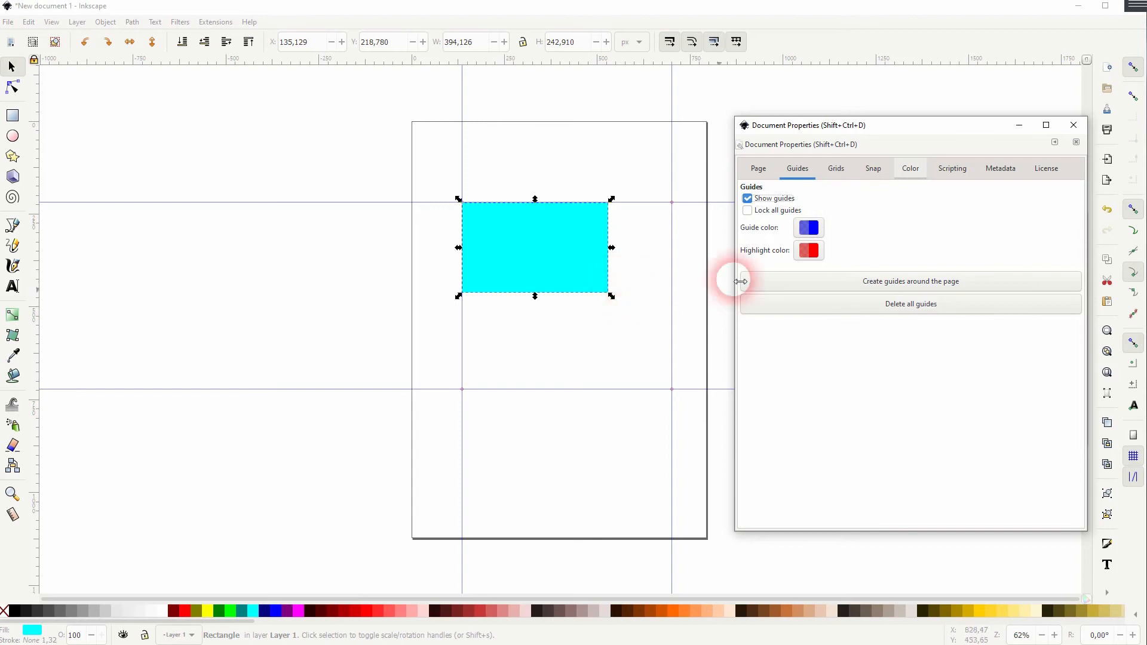
- In the Grids settings create a rectangular grid over the page and inspect its unit choices
click(836, 168)
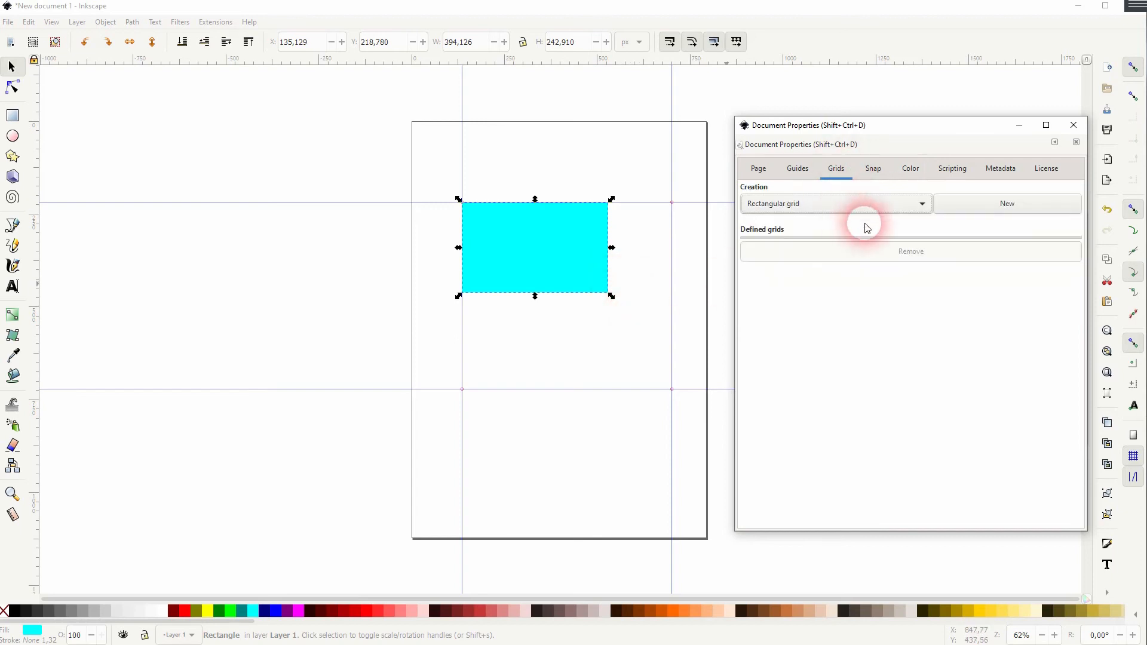
click(923, 204)
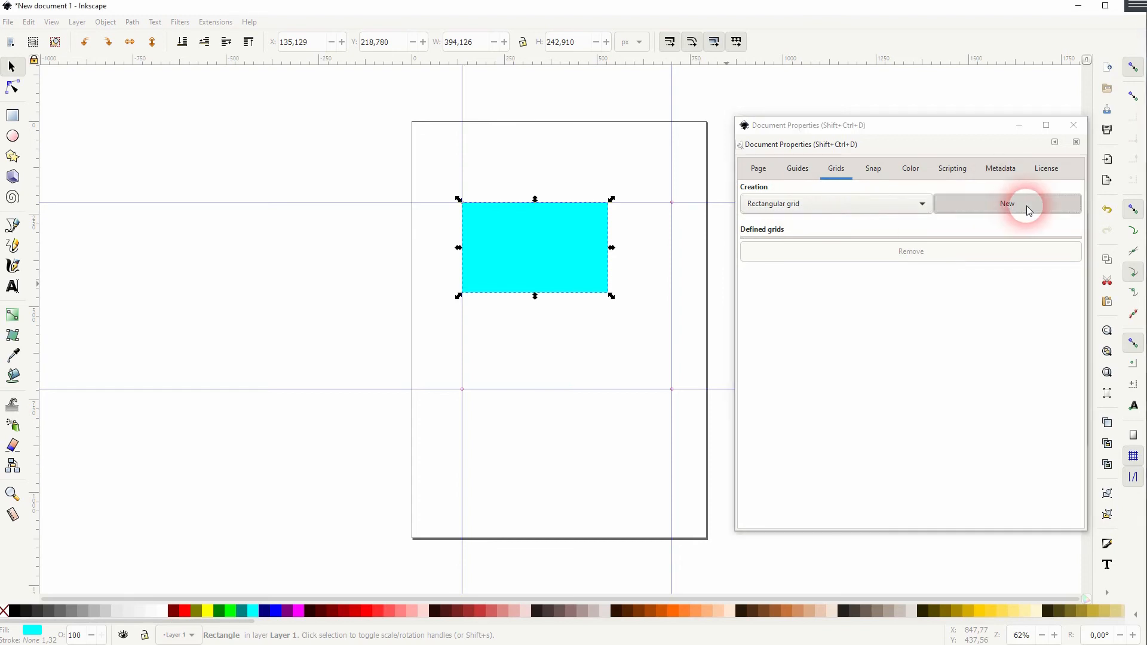
click(1008, 204)
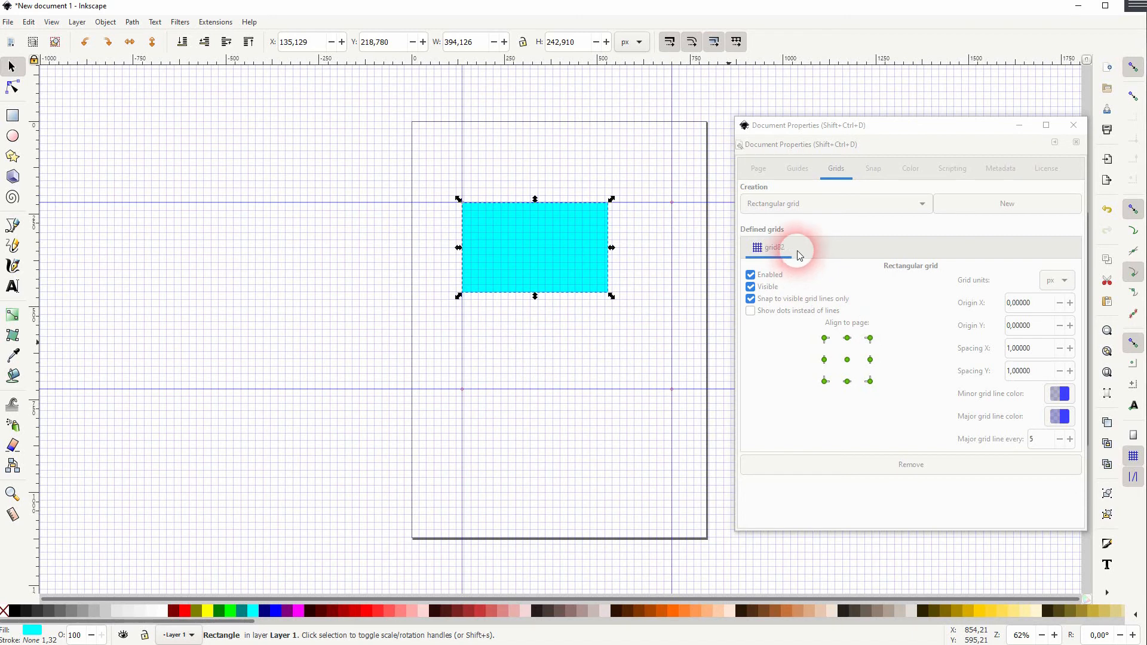
click(776, 248)
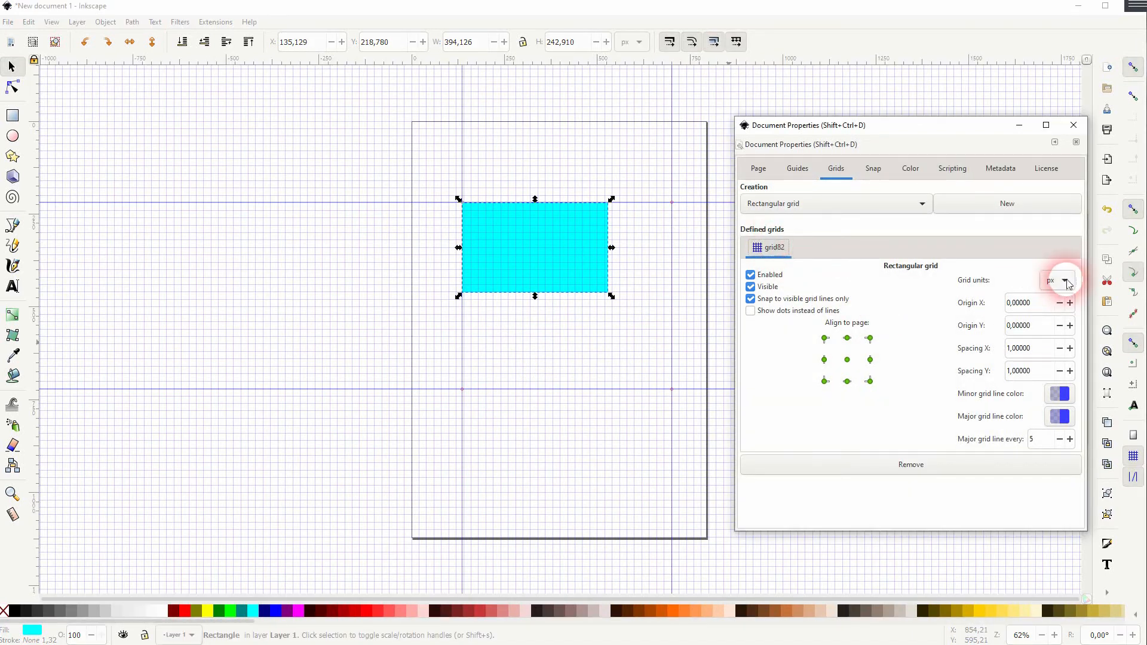
click(1063, 280)
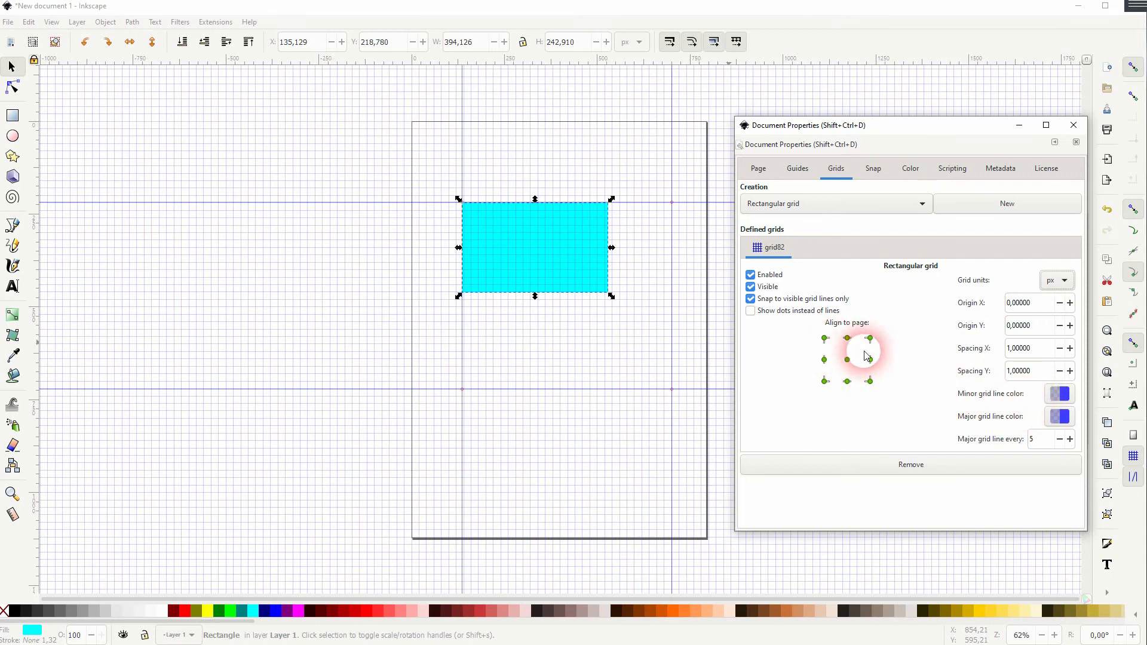
- Remove the rectangular grid and reopen the grid type list
click(955, 464)
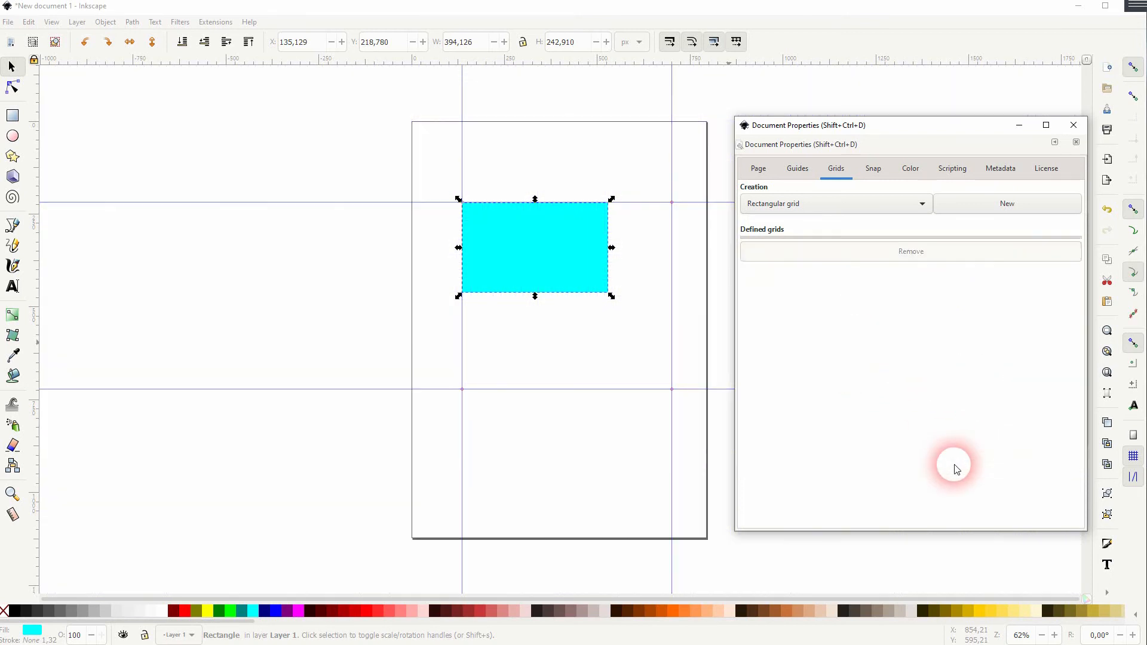
click(874, 203)
- Create an axonometric grid, remove it again, then switch to the Snap settings
click(791, 222)
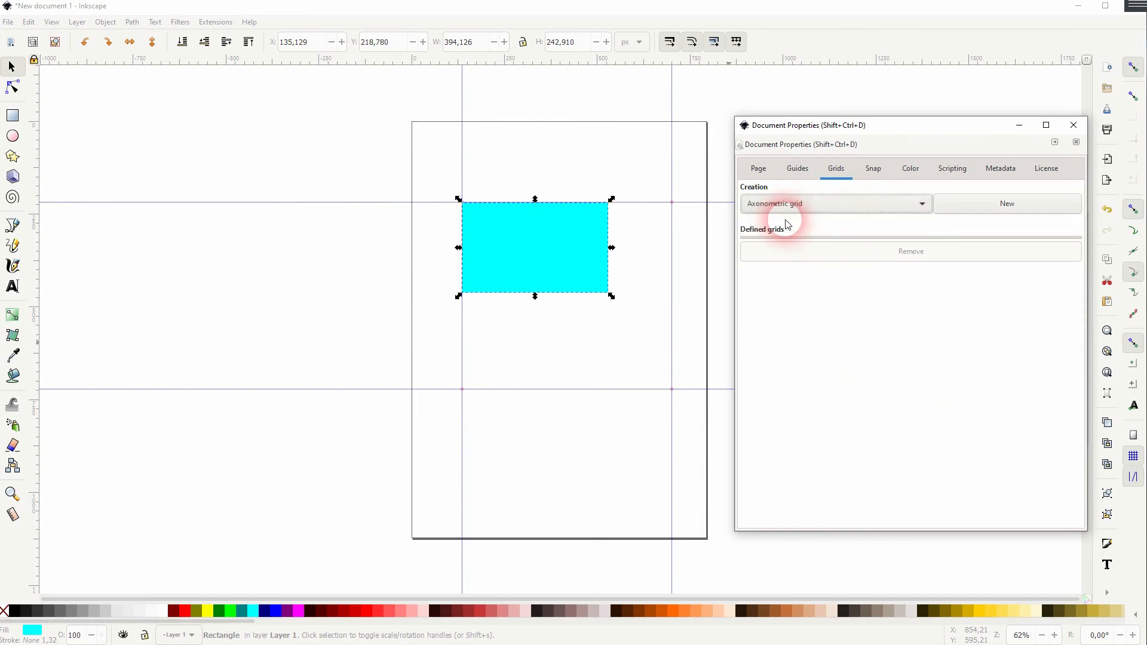
click(1007, 203)
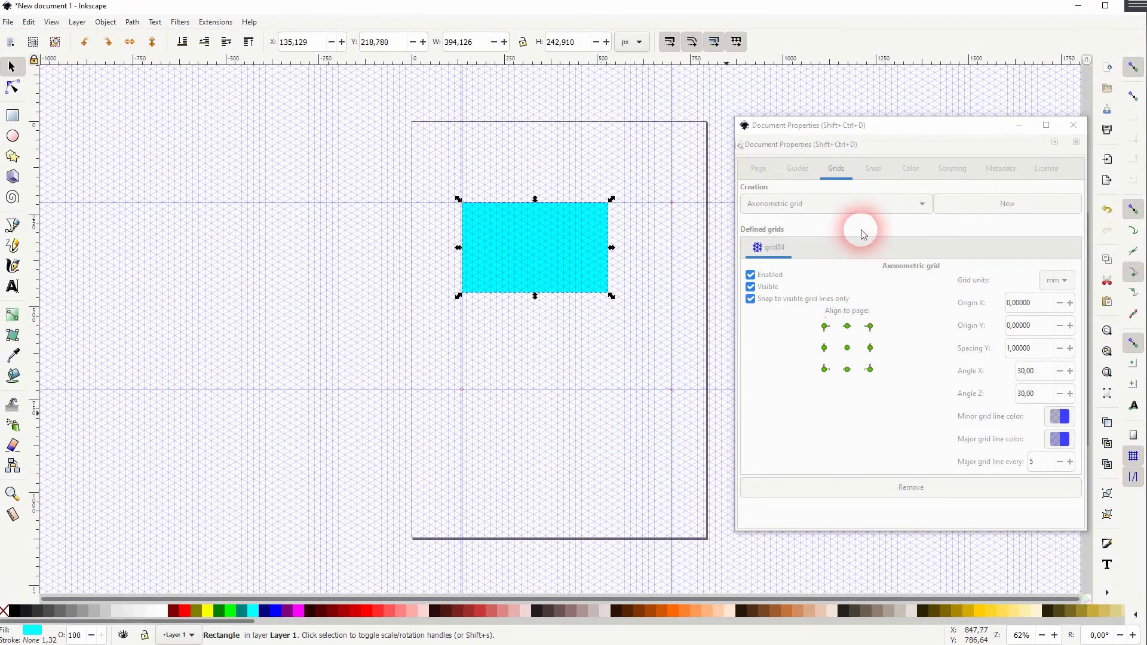
click(778, 249)
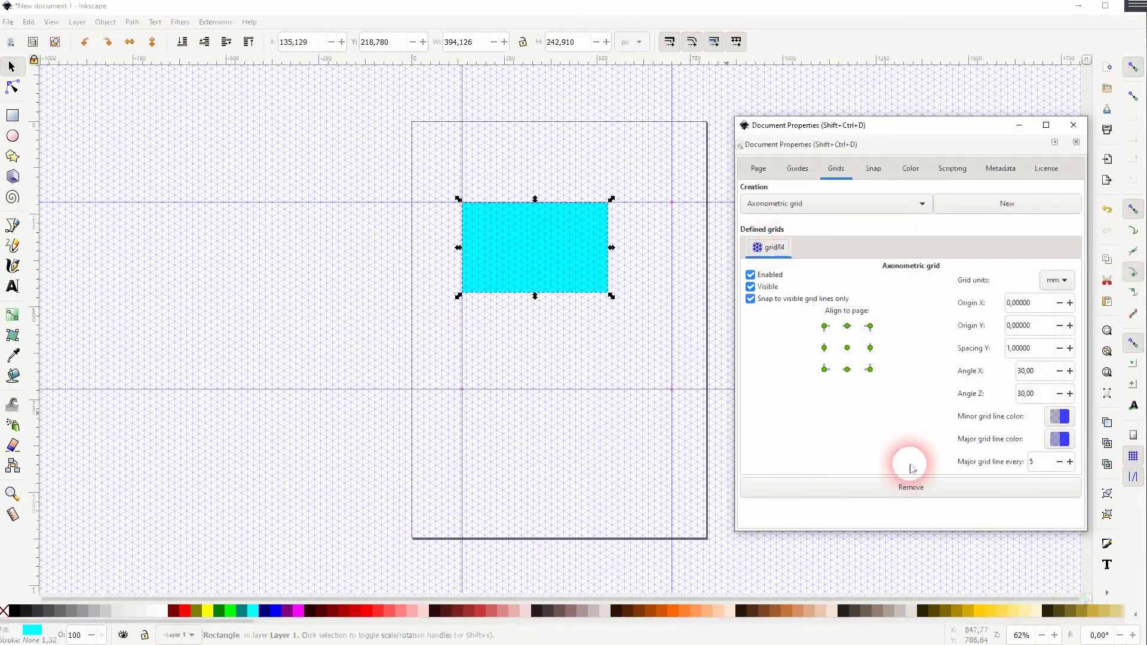
click(949, 490)
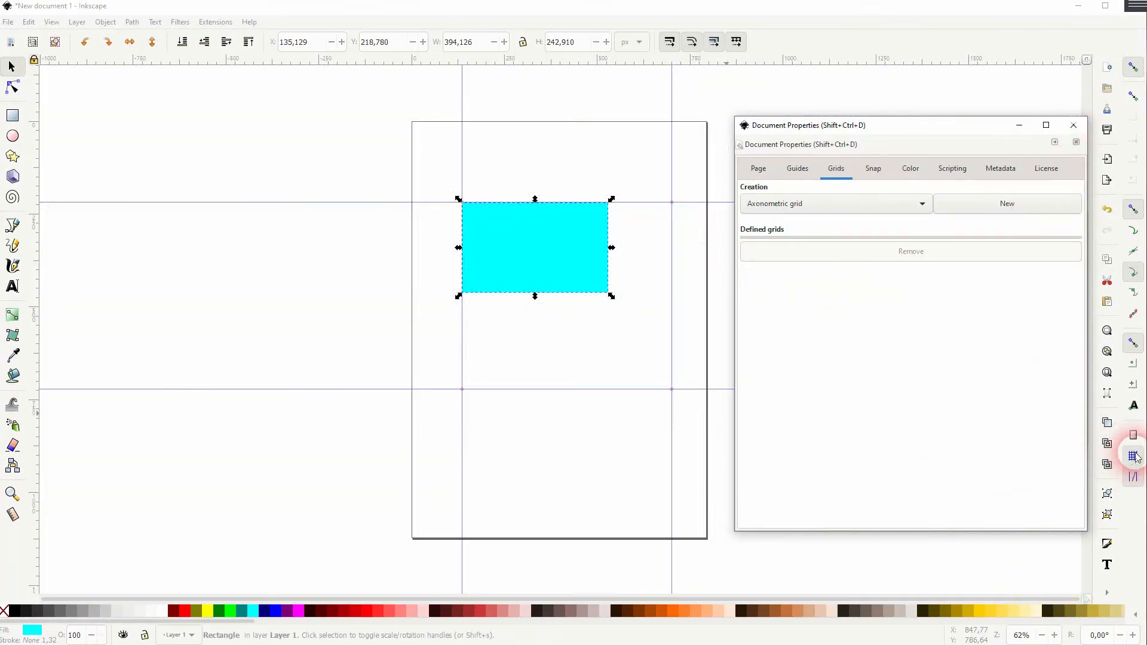
click(903, 298)
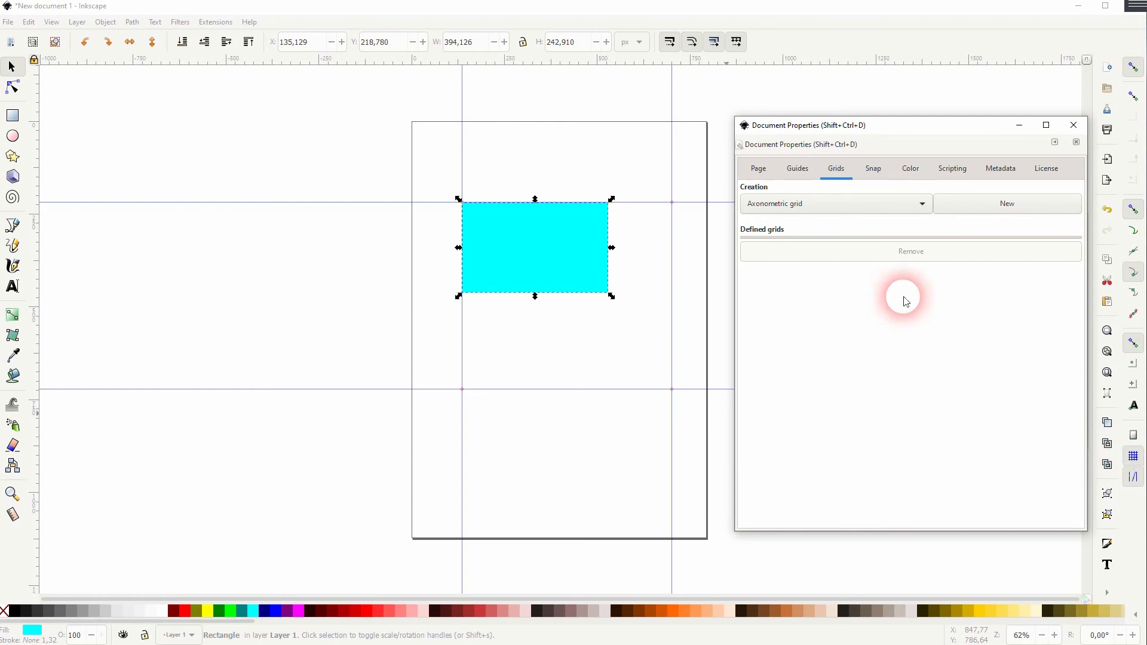
click(873, 169)
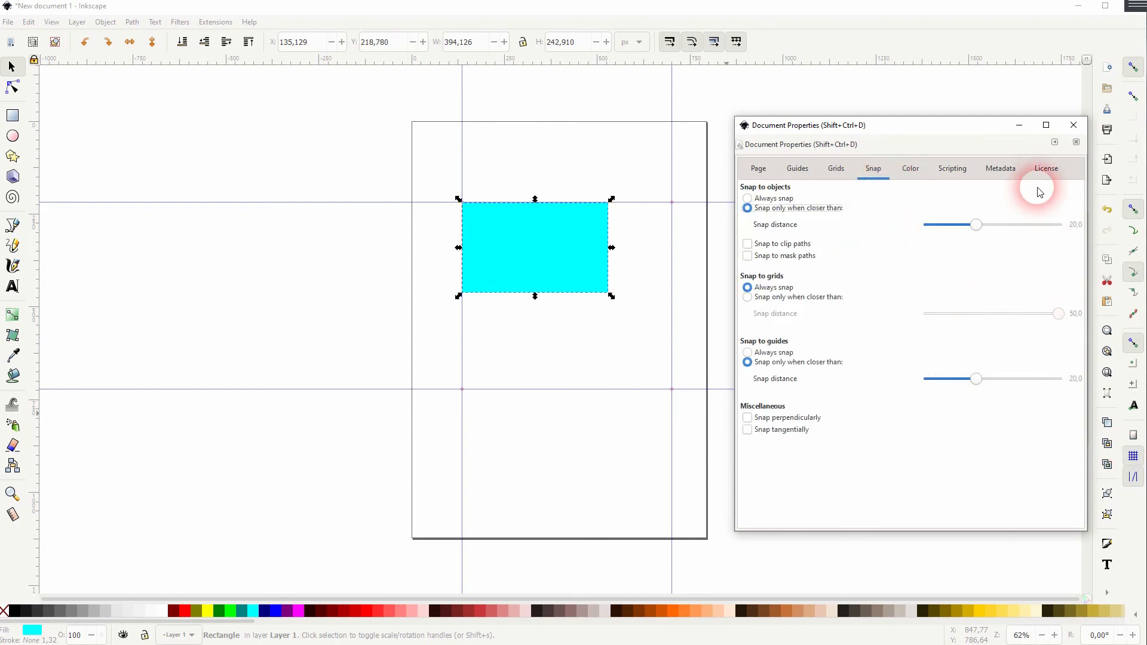
- Close Document Properties, then toggle the page grid on and back off via View > Page Grid
click(1074, 126)
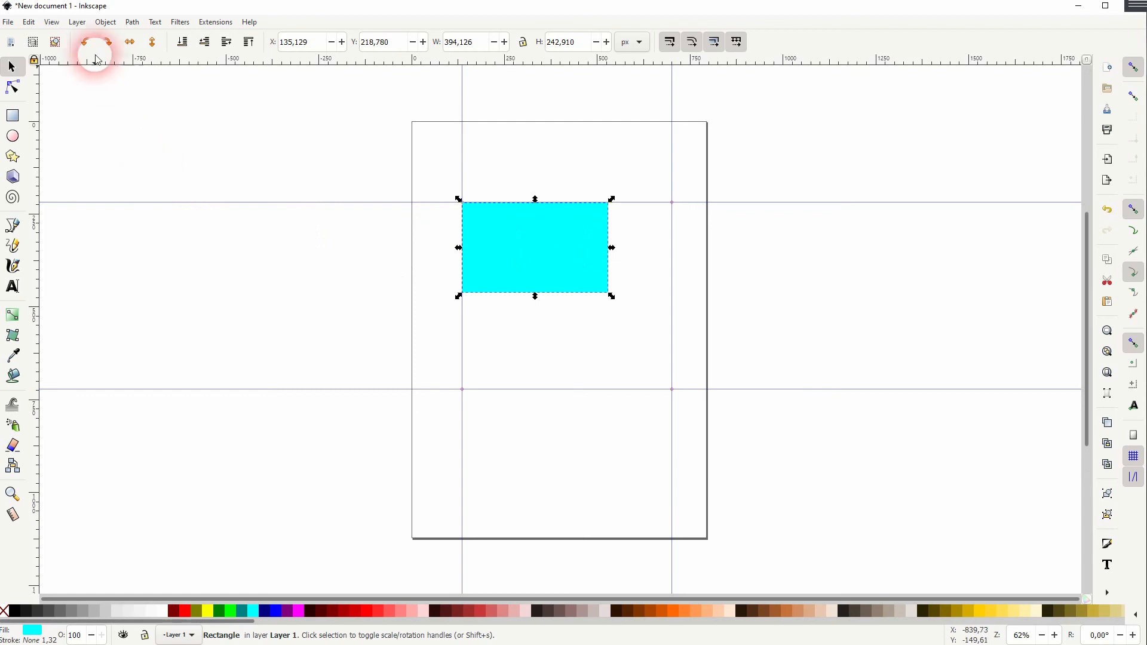
click(52, 22)
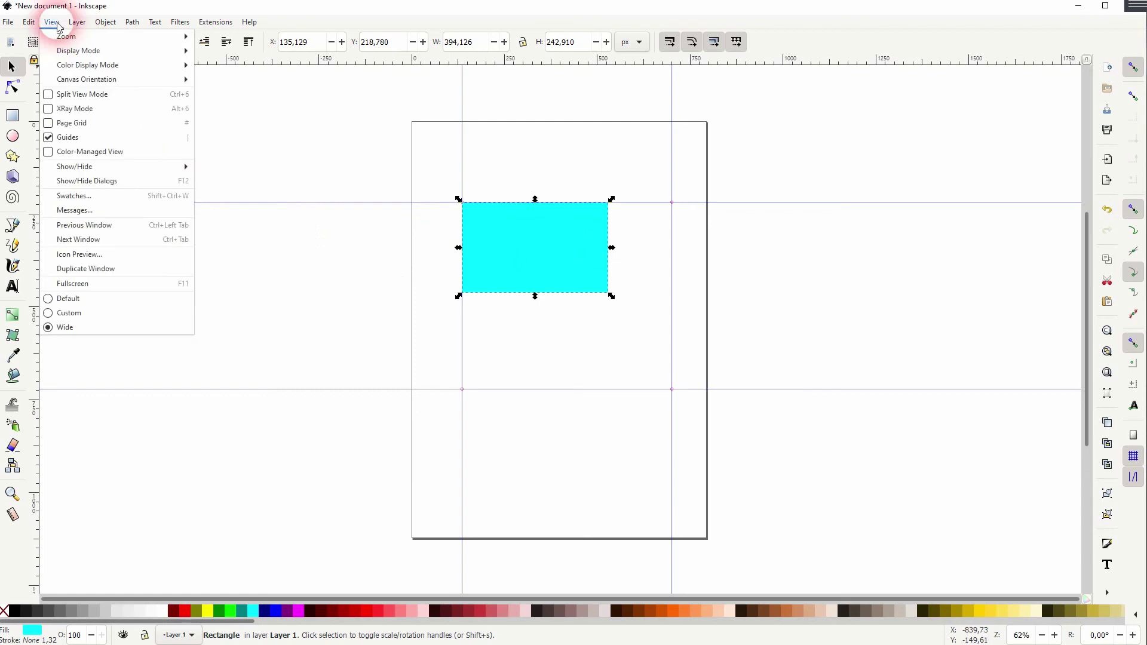
click(71, 123)
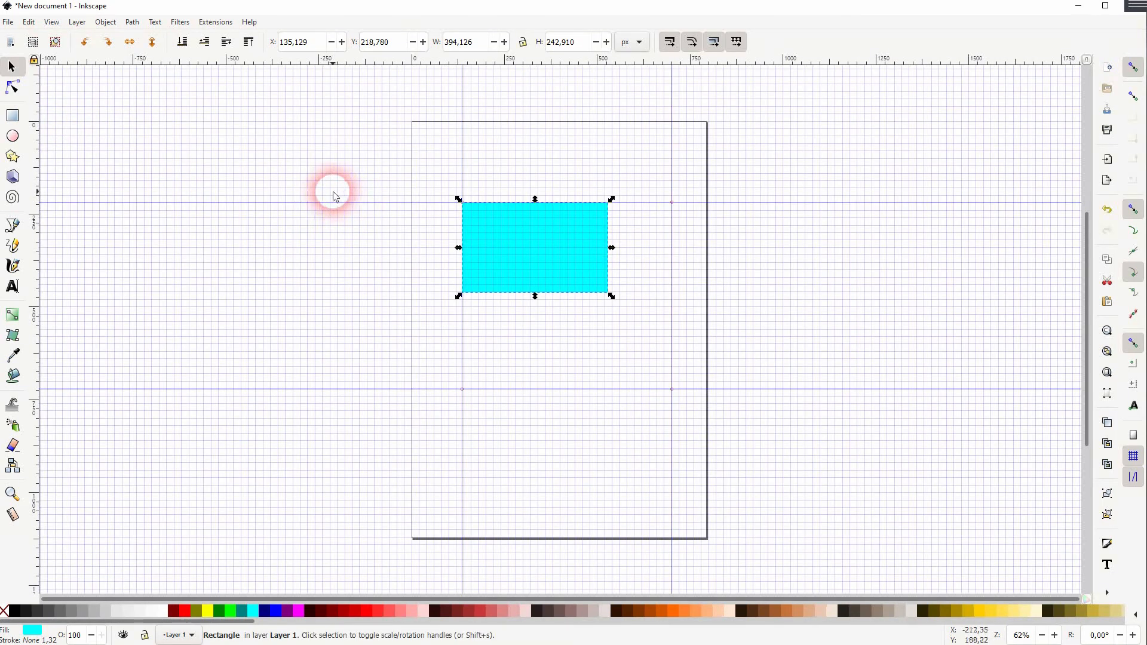
click(52, 22)
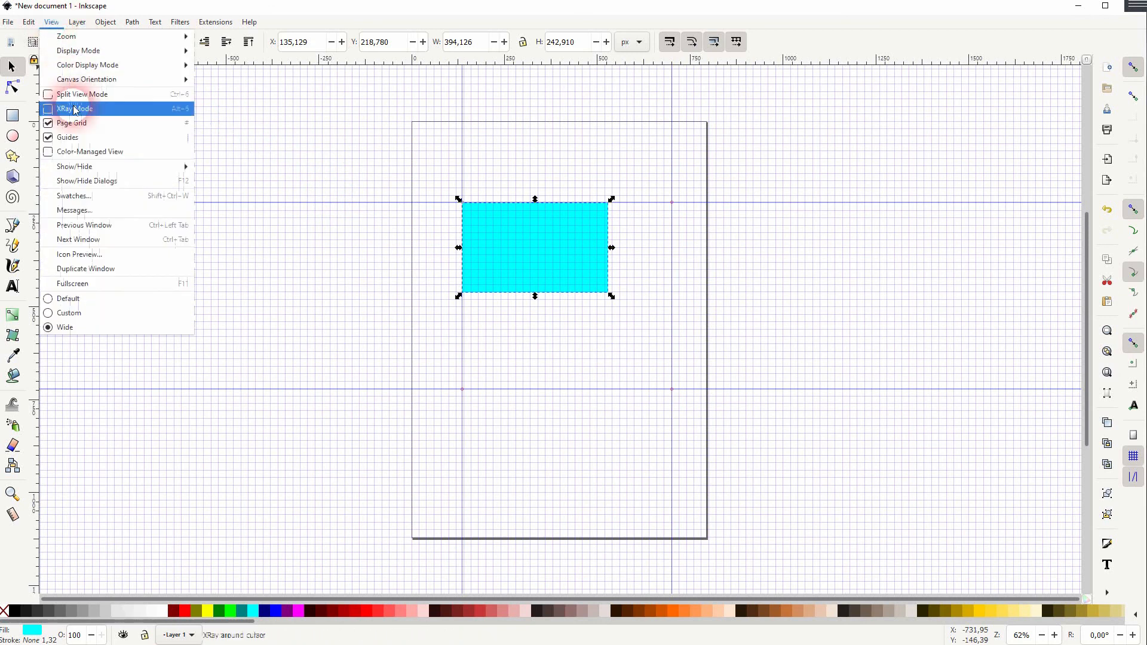
click(50, 124)
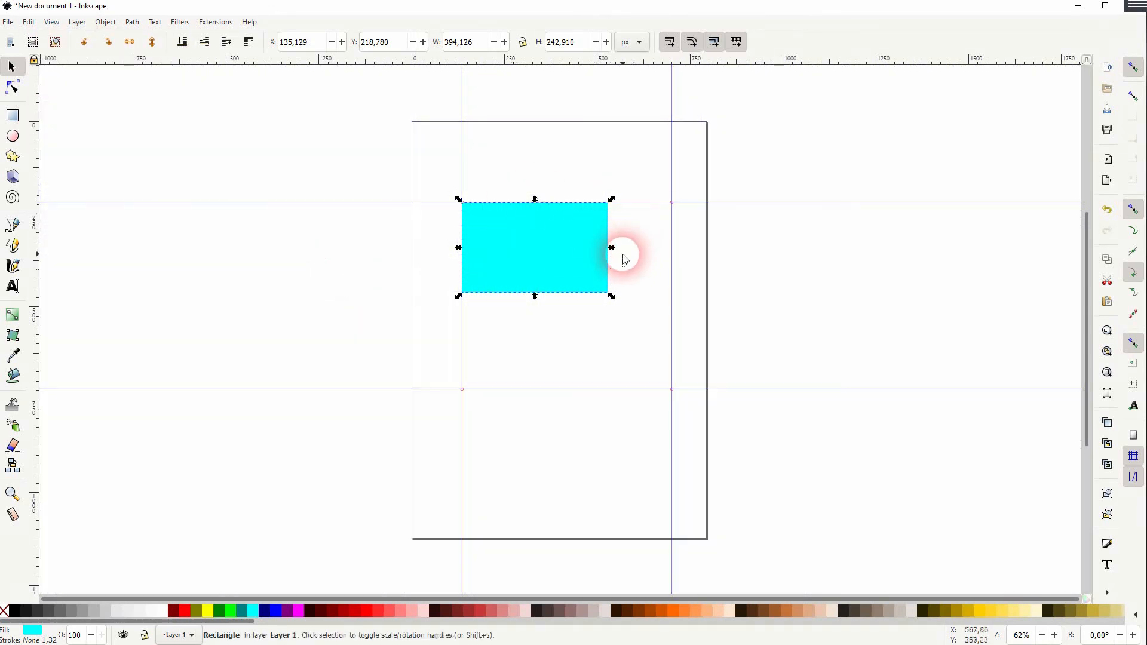